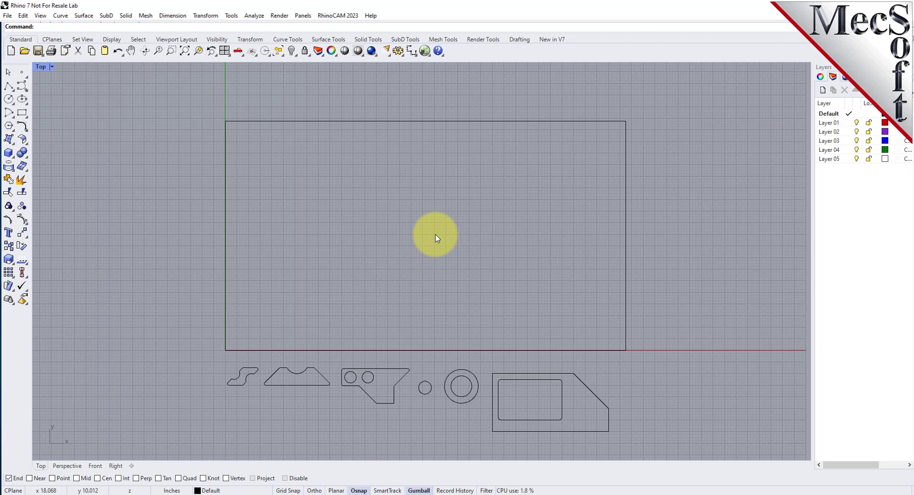
Open the RhinoCAM NEST module to bring up the Nesting Browser.
{"action": "left_click", "coordinate": [354, 15]}
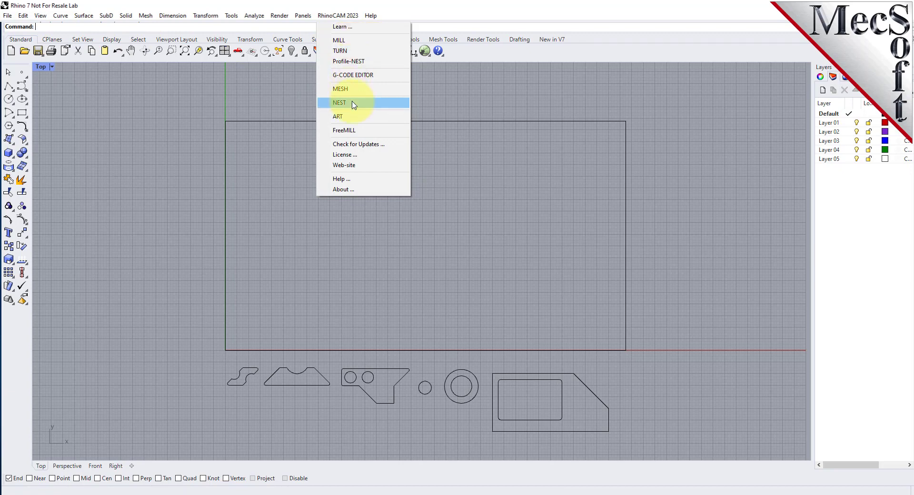
{"action": "left_click", "coordinate": [399, 101]}
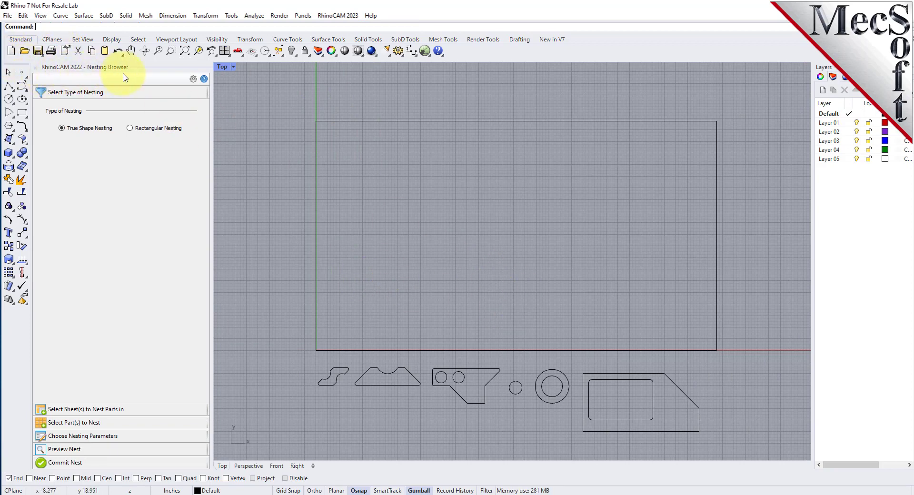
Look through the Nesting Browser's sheet, part, parameter, preview and commit stages, widen the browser and return to the nesting type selection.
{"action": "left_click", "coordinate": [89, 410]}
{"action": "left_click", "coordinate": [93, 423]}
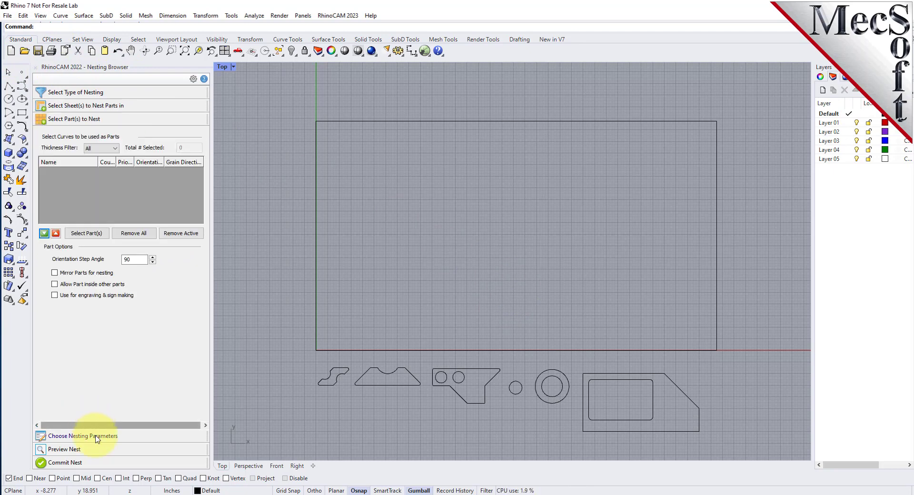
{"action": "left_click", "coordinate": [97, 435]}
{"action": "left_click", "coordinate": [85, 449]}
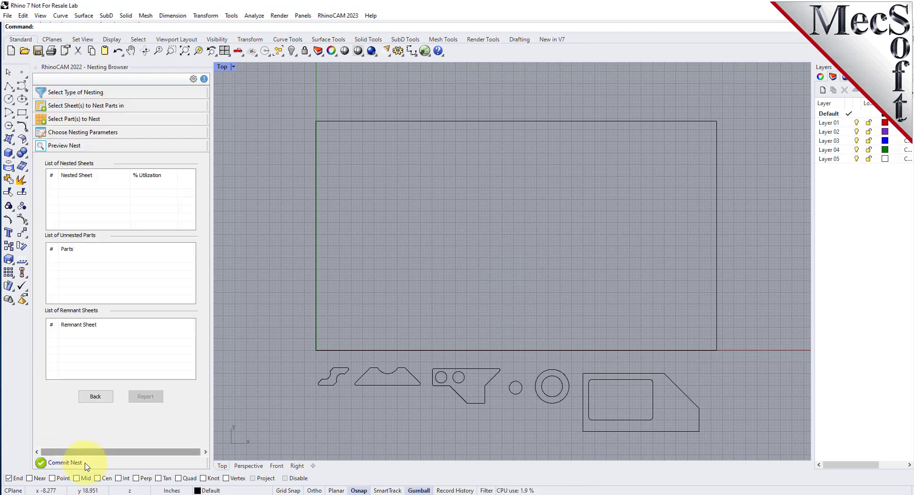
{"action": "left_click", "coordinate": [85, 464]}
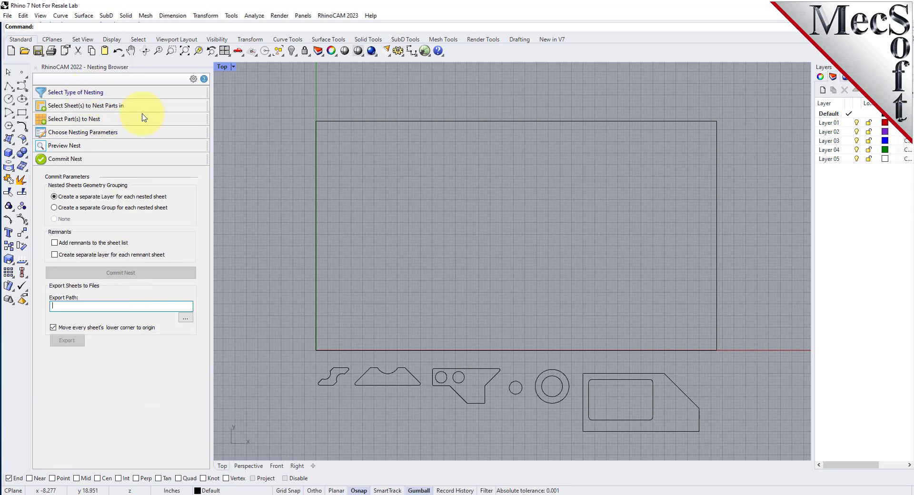
{"action": "mouse_move", "coordinate": [211, 176]}
{"action": "left_mouse_down"}
{"action": "mouse_move", "coordinate": [273, 180]}
{"action": "mouse_move", "coordinate": [222, 183]}
{"action": "left_mouse_up"}
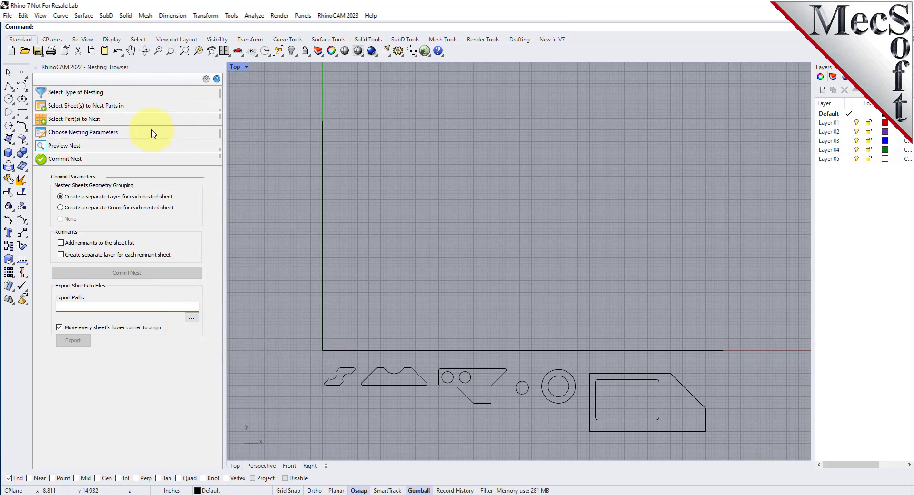
{"action": "left_click", "coordinate": [100, 95]}
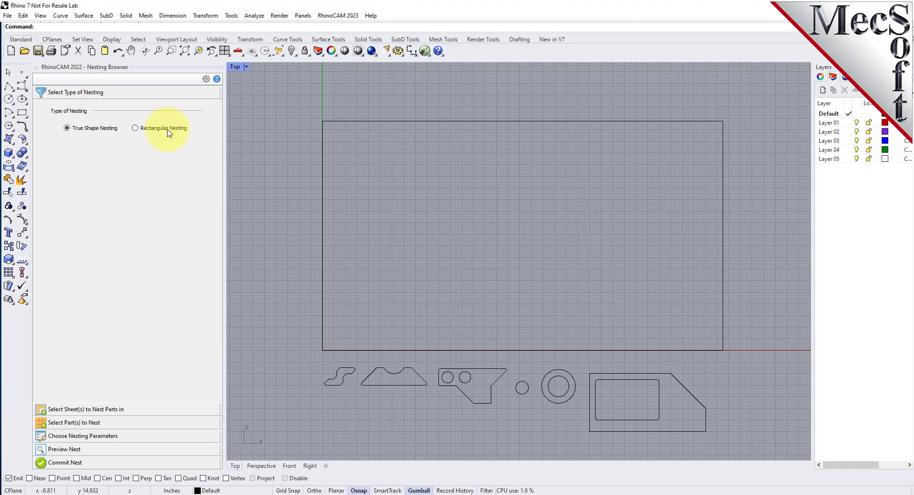
Locate the file RectangularNESTQuickStartTutorial-R7.3dm in the folder C:\2022_mecinstallerswc\QuickStart\RhinoCAM.
{"action": "left_click", "coordinate": [23, 54]}
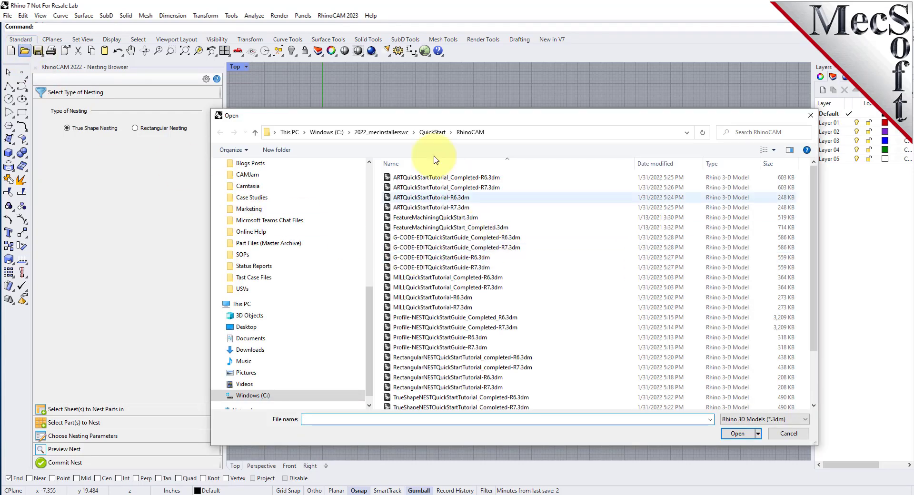
{"action": "left_click", "coordinate": [520, 133]}
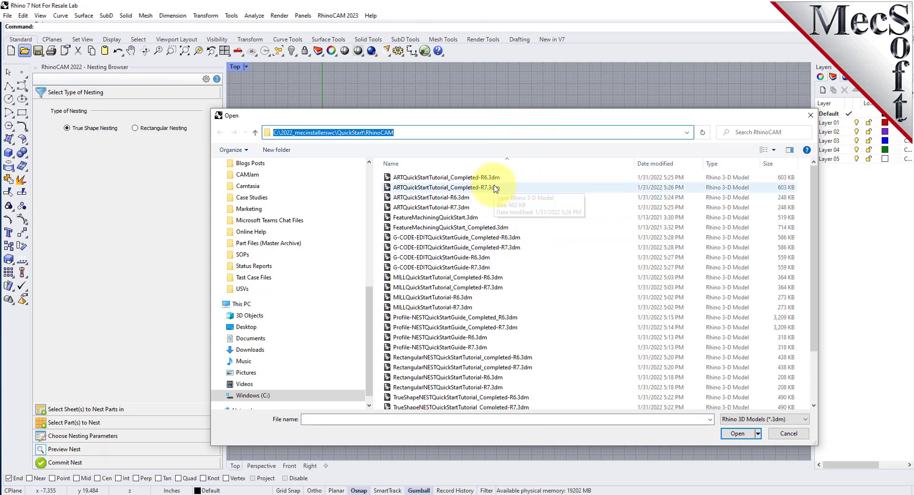
{"action": "scroll", "coordinate": [495, 190], "scroll_direction": "down", "scroll_amount": 2}
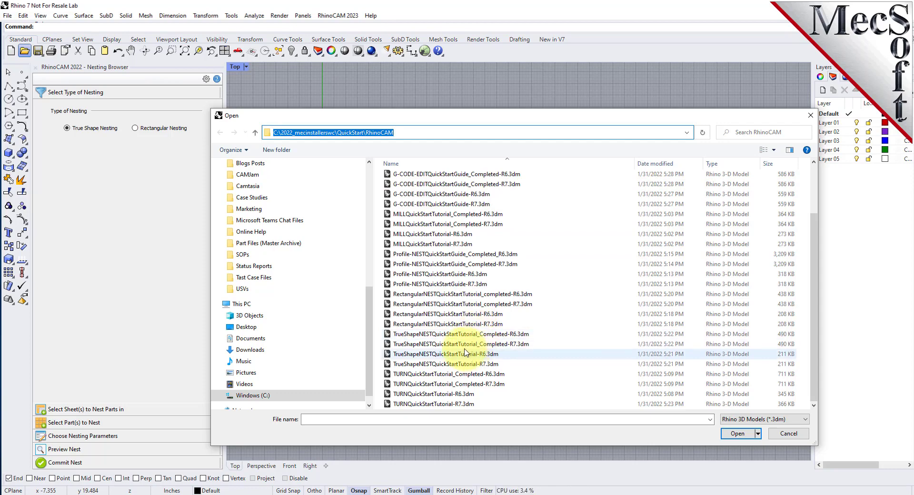
{"action": "left_click", "coordinate": [448, 324]}
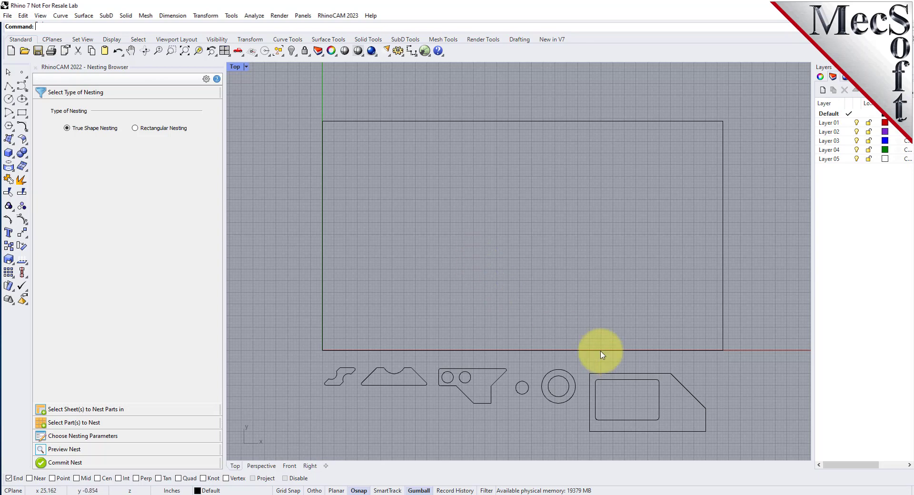
Examine the large rectangular sheet outline and the row of part outlines below it, selecting and deselecting the curves.
{"action": "scroll", "coordinate": [589, 338], "scroll_direction": "up", "scroll_amount": 1}
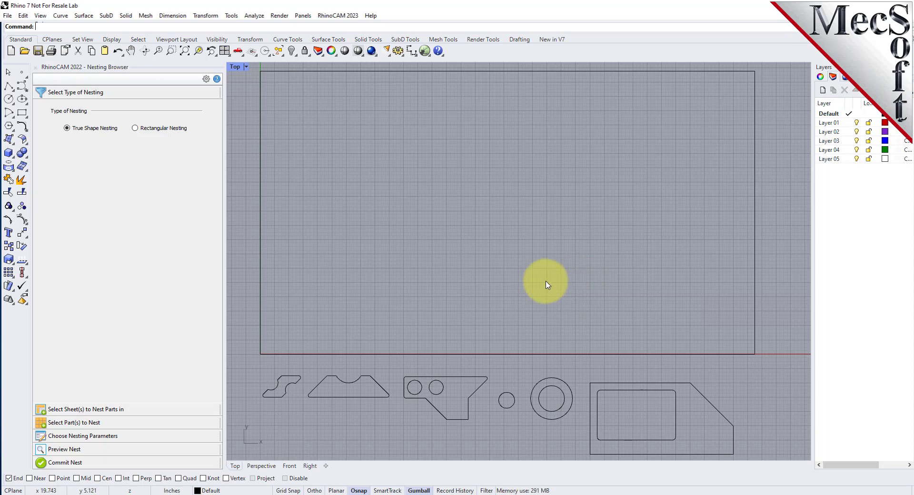
{"action": "left_click", "coordinate": [432, 72]}
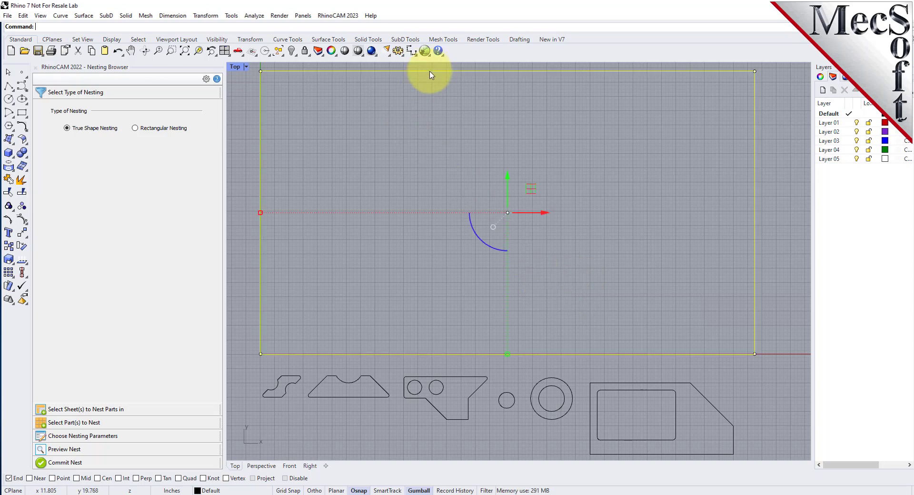
{"action": "left_click", "coordinate": [562, 152]}
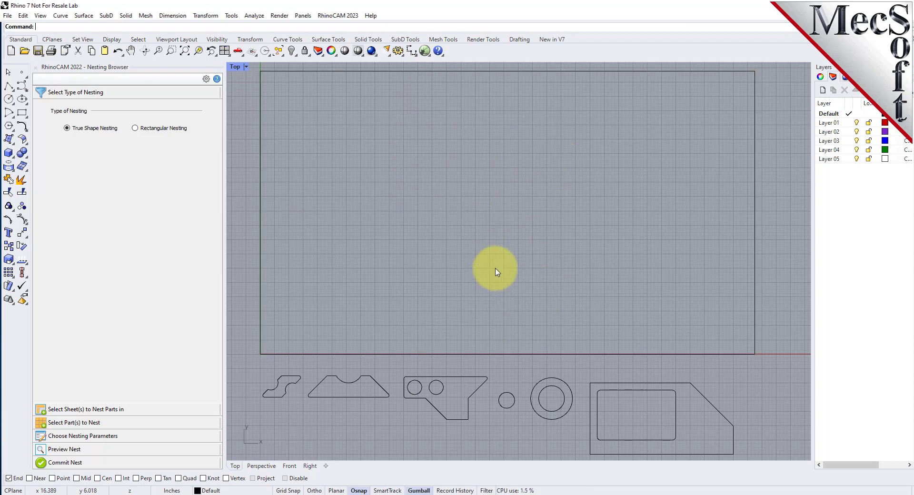
{"action": "left_click_drag", "start_coordinate": [247, 448], "coordinate": [760, 371]}
{"action": "left_click", "coordinate": [674, 418]}
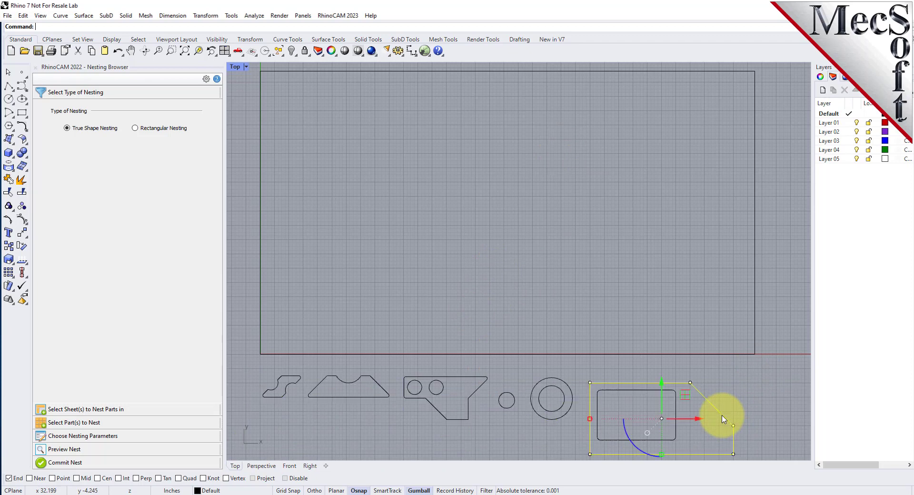
{"action": "left_click", "coordinate": [766, 390]}
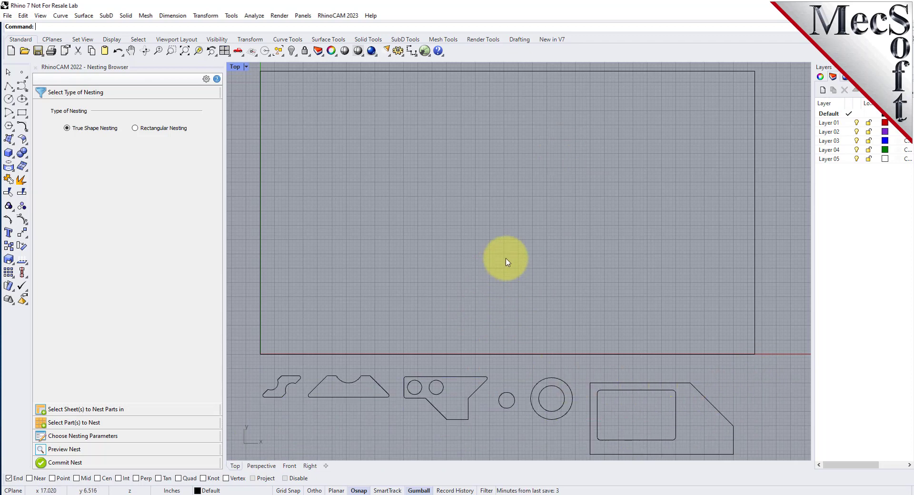
{"action": "scroll", "coordinate": [506, 262], "scroll_direction": "up", "scroll_amount": 2}
{"action": "scroll", "coordinate": [506, 262], "scroll_direction": "down", "scroll_amount": 1}
{"action": "scroll", "coordinate": [505, 262], "scroll_direction": "down", "scroll_amount": 1}
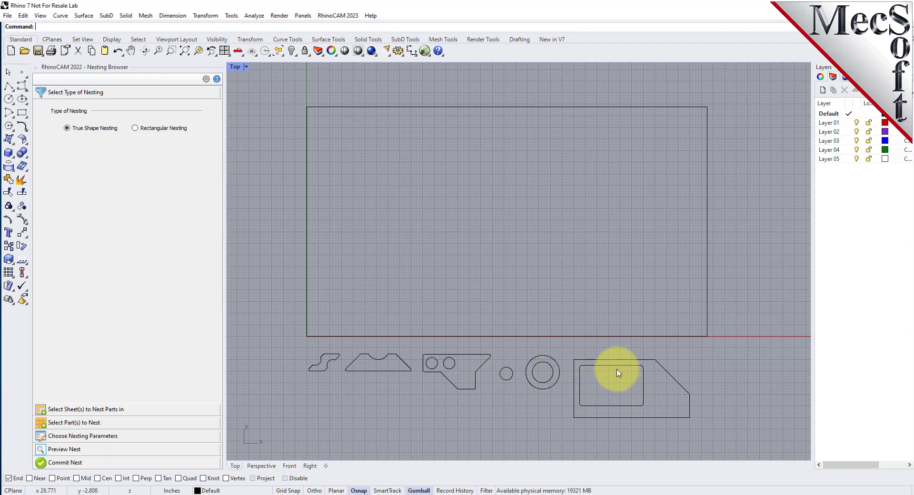
Set the type of nesting to Rectangular Nesting.
{"action": "left_click", "coordinate": [135, 127]}
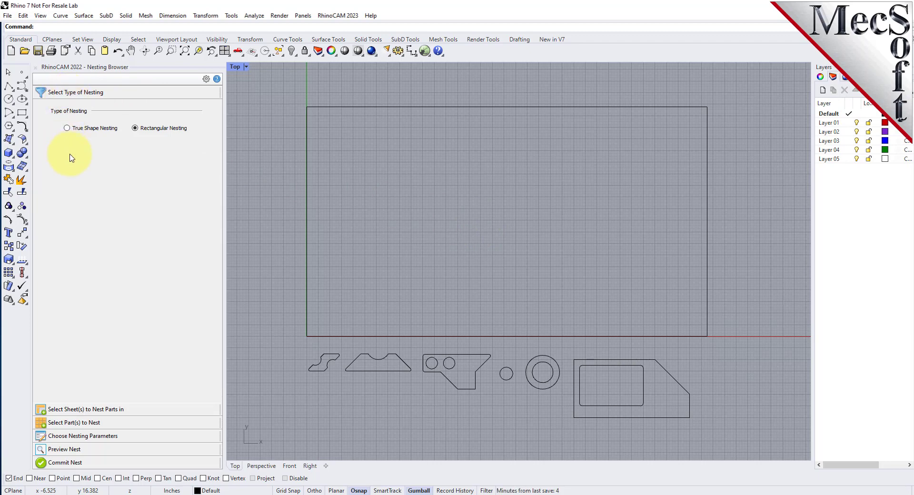
{"action": "left_click", "coordinate": [74, 130]}
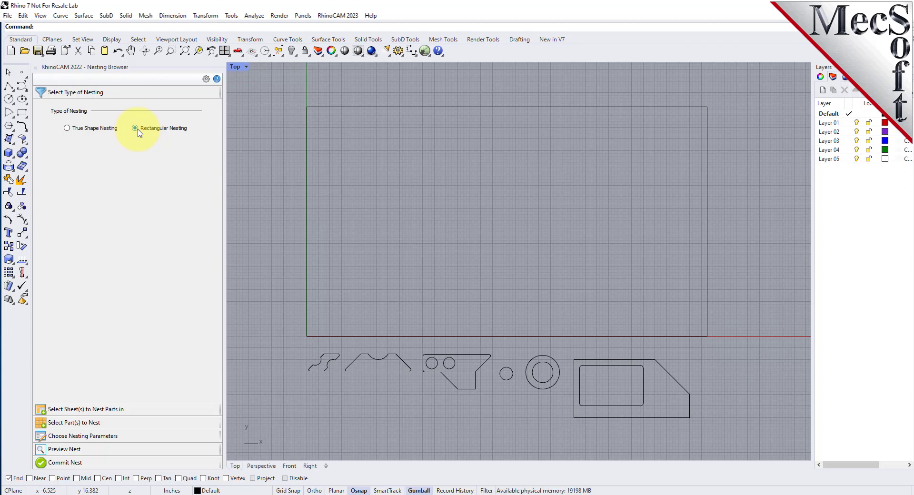
Read the help topic Select Type of Nesting, from the functionality comparison table to the Rectangular Nesting description, and close the help.
{"action": "left_click", "coordinate": [217, 80]}
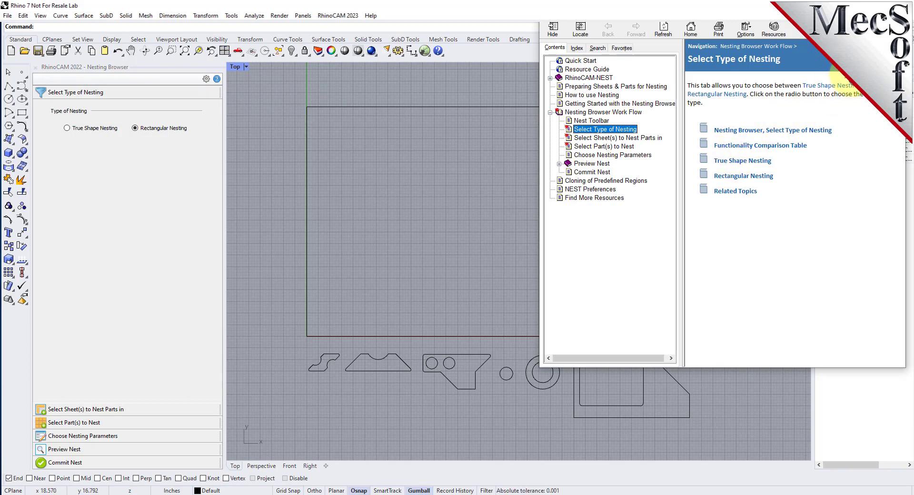
{"action": "left_click", "coordinate": [840, 75]}
{"action": "scroll", "coordinate": [771, 172], "scroll_direction": "down", "scroll_amount": 15}
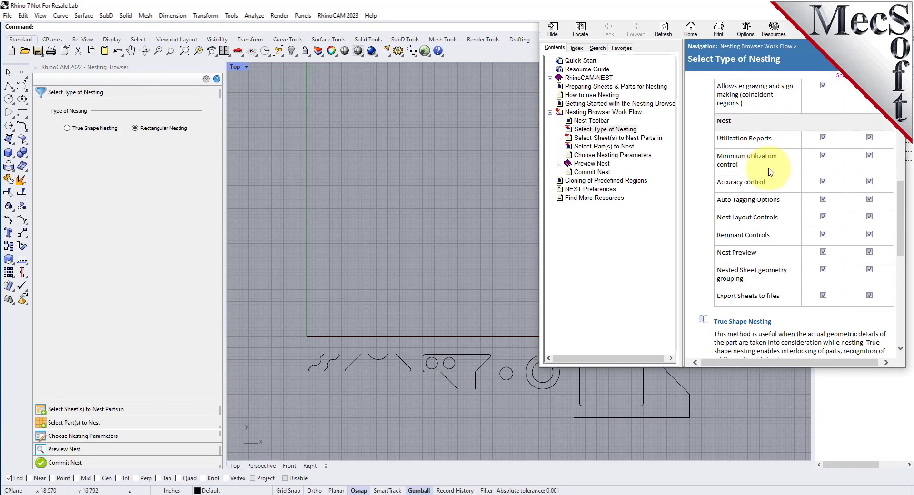
{"action": "scroll", "coordinate": [769, 172], "scroll_direction": "down", "scroll_amount": 4}
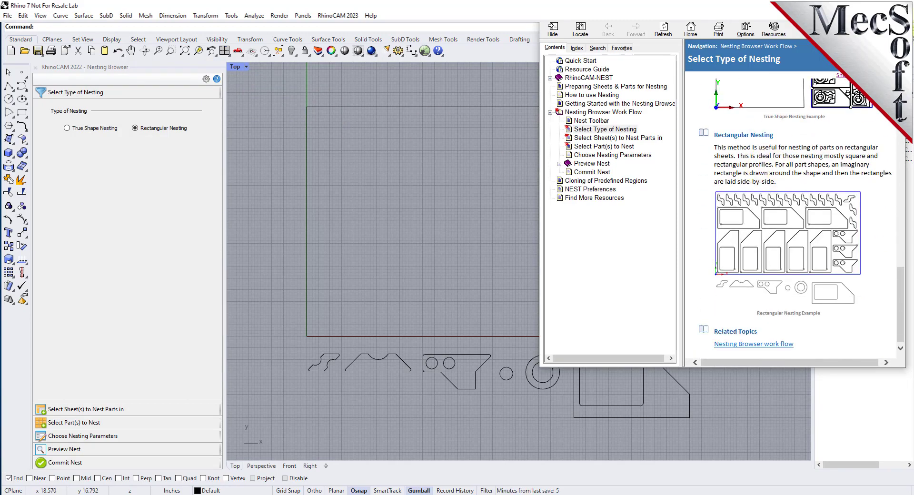
{"action": "left_click", "coordinate": [894, 13]}
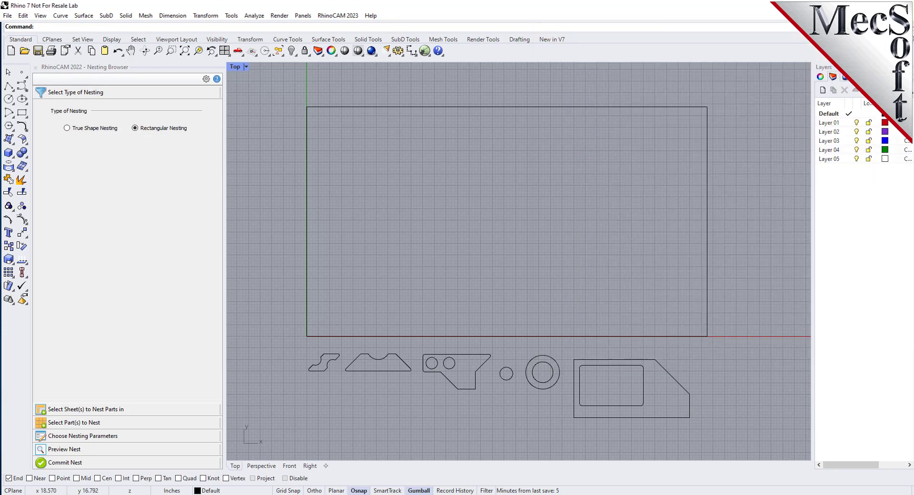
Add the large rectangle curve as the sheet to nest parts in.
{"action": "left_click", "coordinate": [101, 409]}
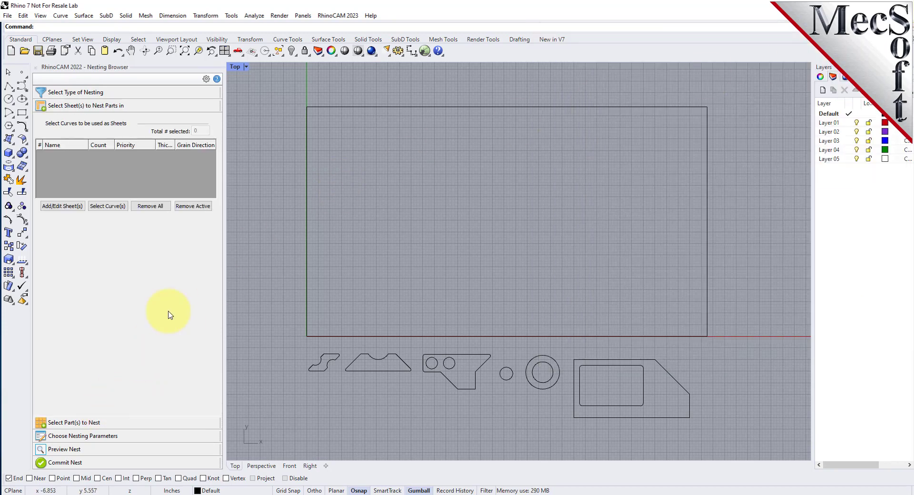
{"action": "left_click", "coordinate": [103, 207]}
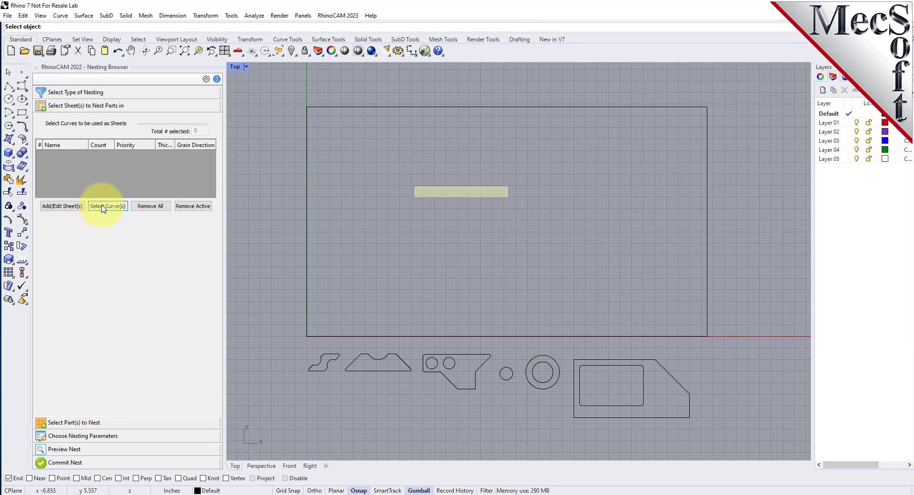
{"action": "left_click", "coordinate": [389, 107]}
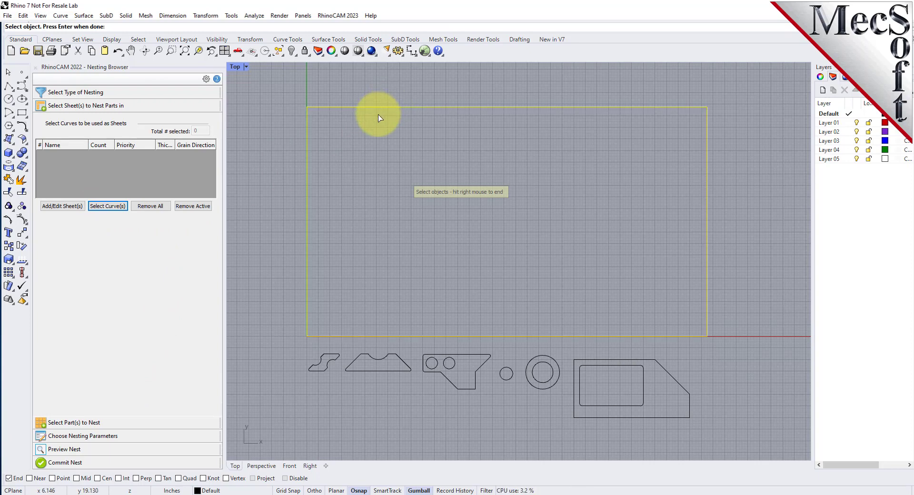
{"action": "right_click", "coordinate": [379, 118]}
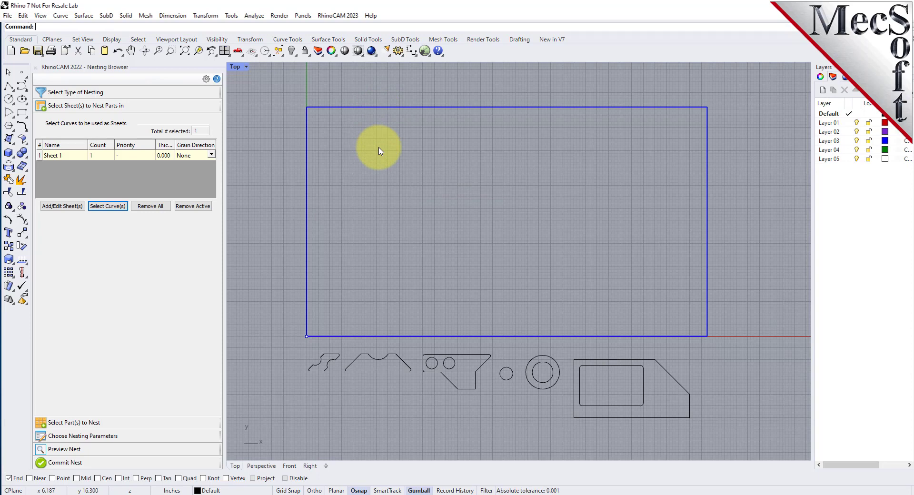
Set the count of Sheet 1 to 2.
{"action": "left_click", "coordinate": [42, 157]}
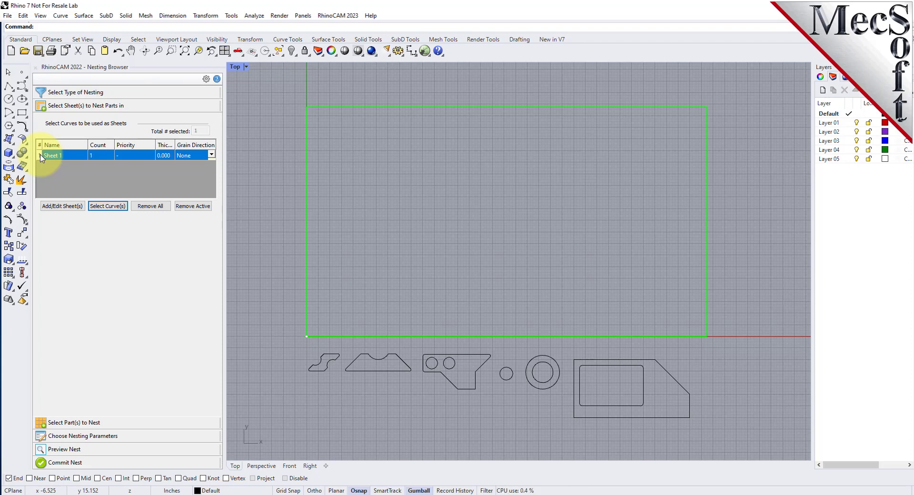
{"action": "left_click", "coordinate": [84, 156]}
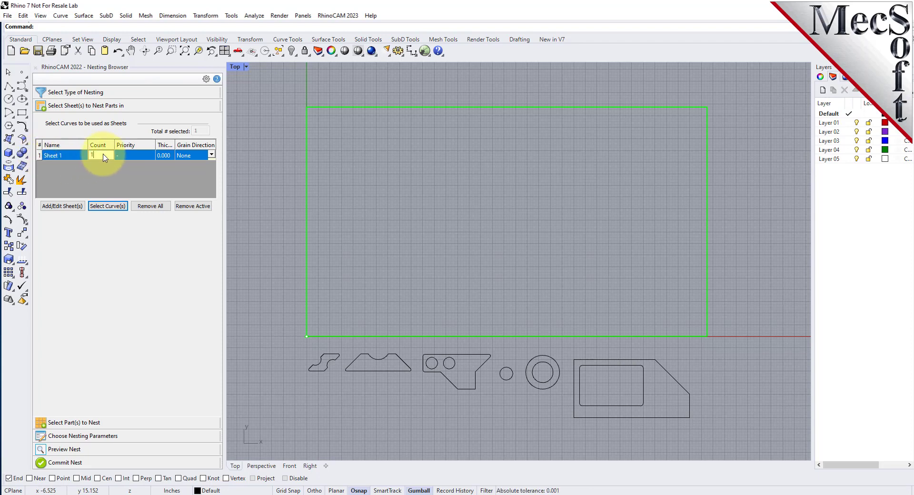
{"action": "type", "text": "2"}
{"action": "key", "text": "Return"}
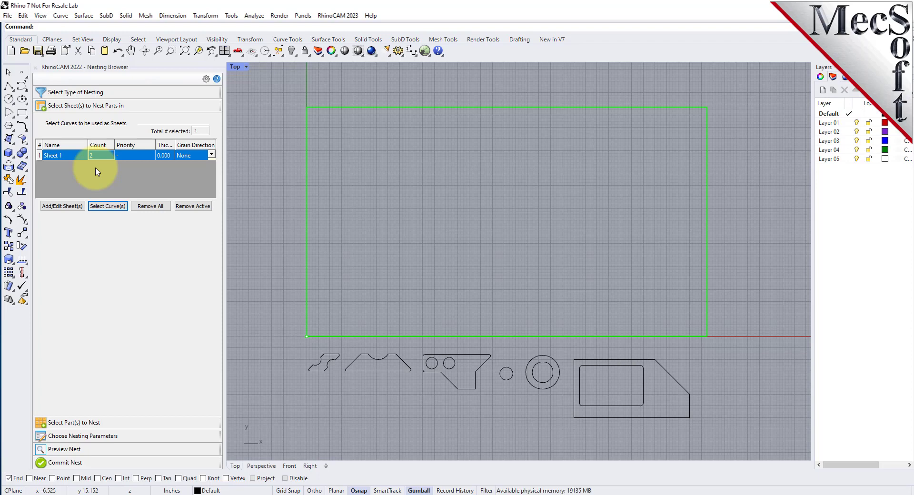
Add all the part outlines below the sheet, including their inner holes, as the parts to nest.
{"action": "left_click", "coordinate": [99, 423]}
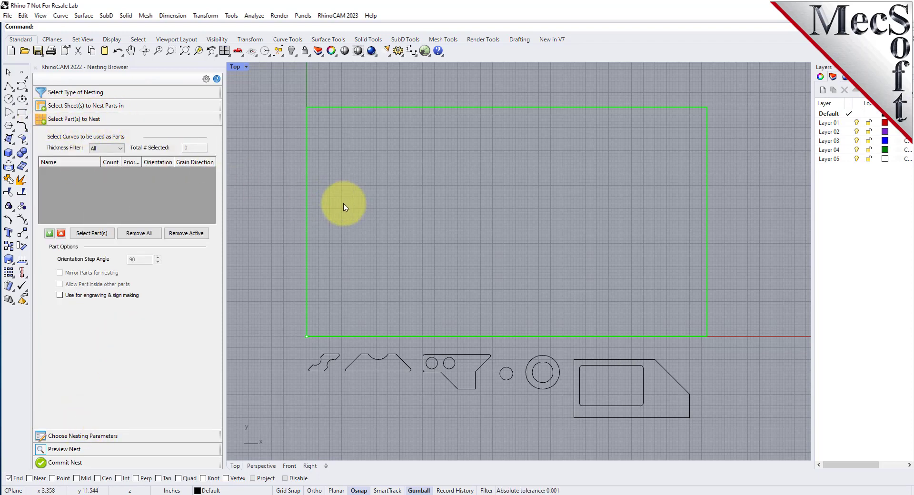
{"action": "left_click", "coordinate": [98, 234]}
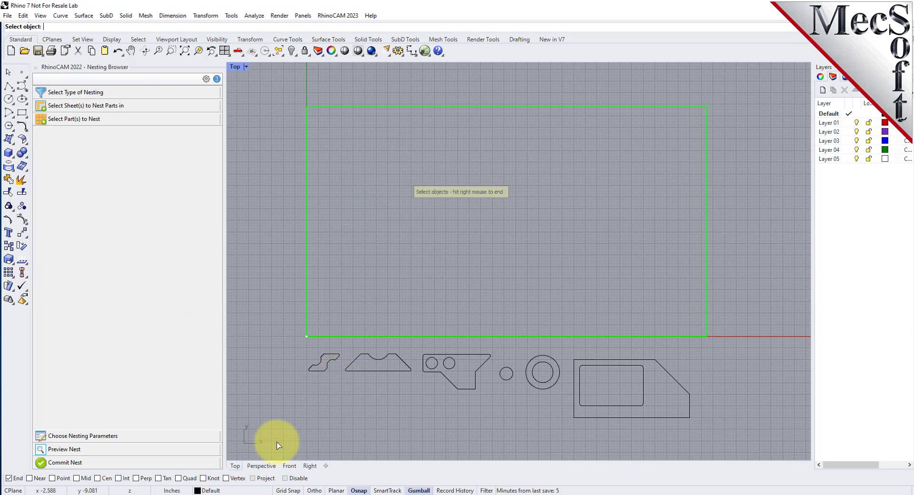
{"action": "left_click_drag", "start_coordinate": [451, 445], "coordinate": [734, 371]}
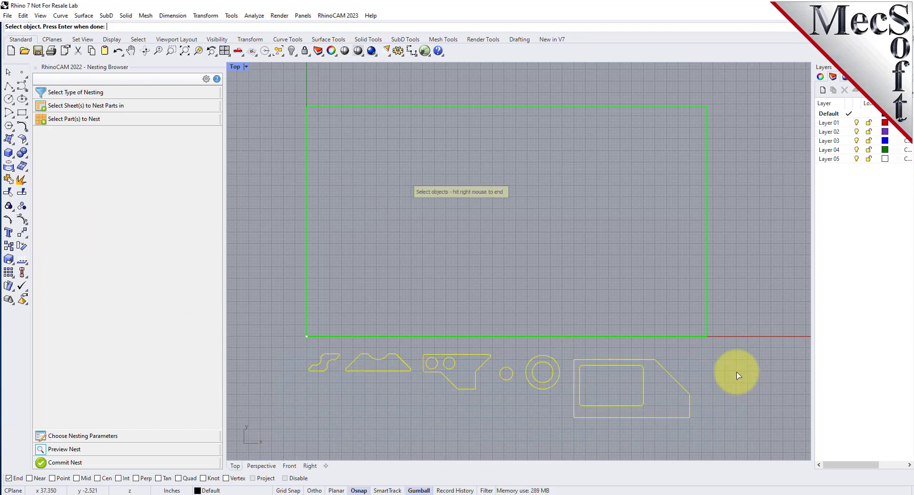
{"action": "right_click", "coordinate": [710, 369]}
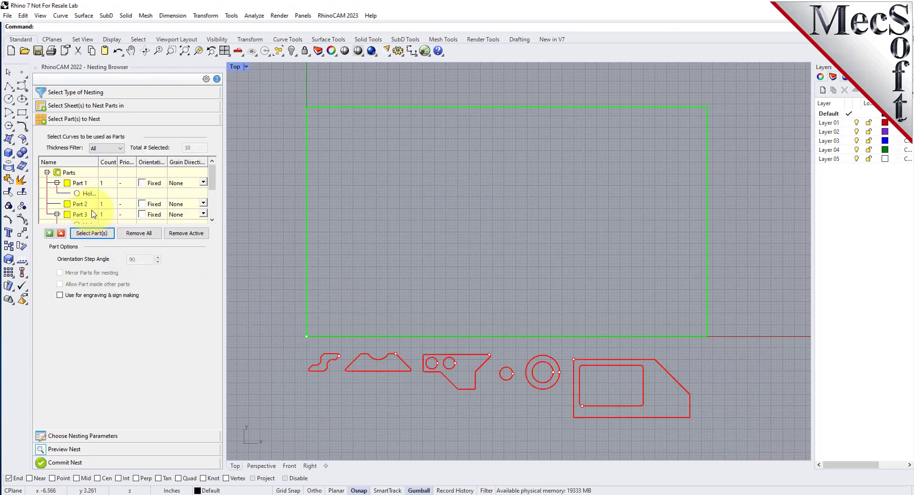
Highlight the listed parts one by one to match each entry, Part 1 to Part 6, with its outline in the drawing.
{"action": "left_click", "coordinate": [78, 183]}
{"action": "left_click", "coordinate": [83, 203]}
{"action": "scroll", "coordinate": [90, 198], "scroll_direction": "down", "scroll_amount": 2}
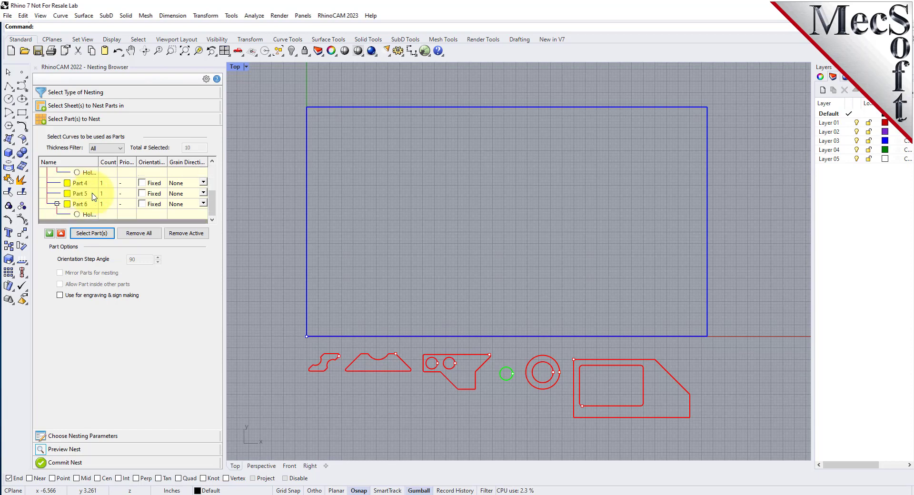
{"action": "scroll", "coordinate": [84, 196], "scroll_direction": "up", "scroll_amount": 1}
{"action": "left_click", "coordinate": [84, 184]}
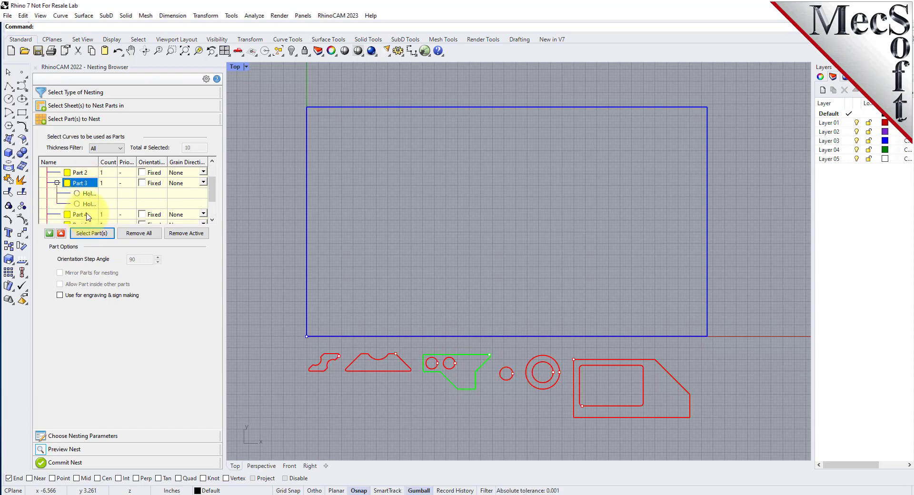
{"action": "left_click", "coordinate": [85, 214]}
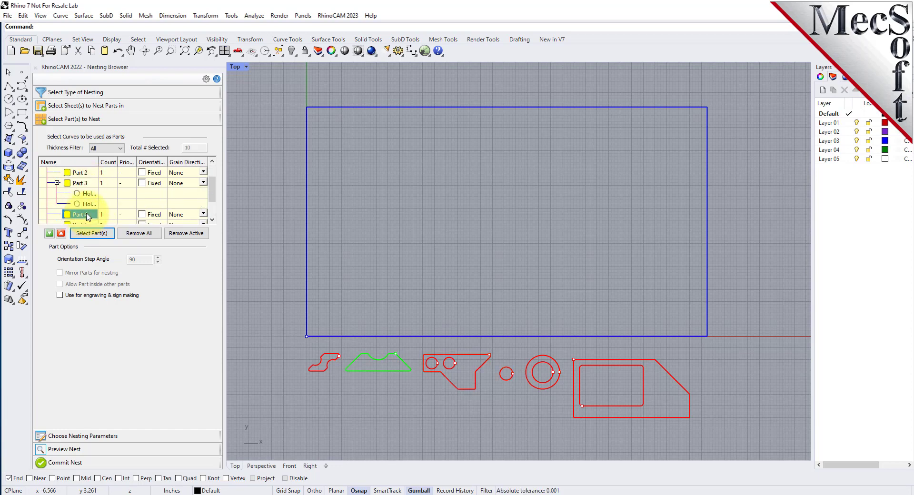
{"action": "left_click", "coordinate": [80, 183]}
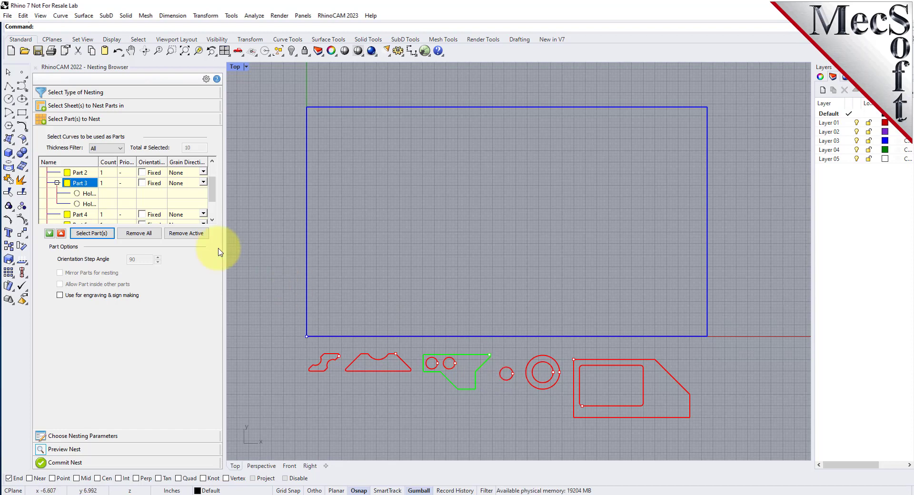
Inspect the hole entries nested under Part 3 and Part 6 against the inner curves of those parts.
{"action": "left_click", "coordinate": [88, 193]}
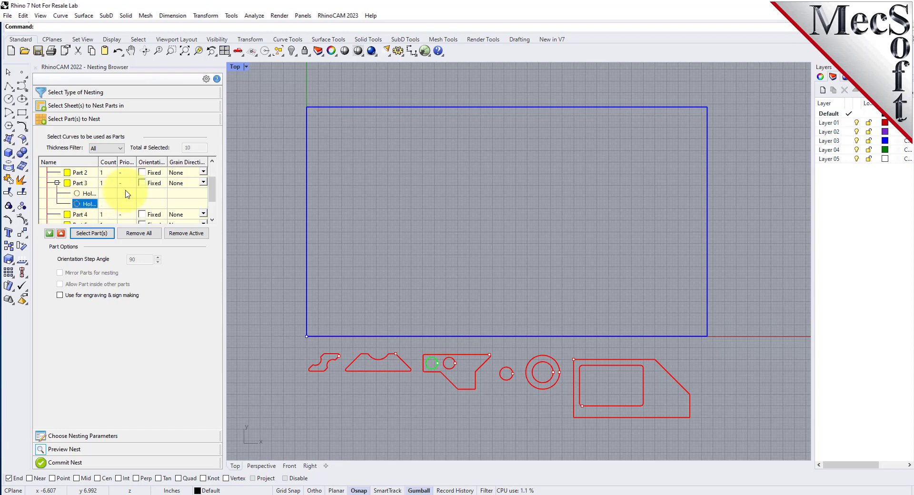
{"action": "scroll", "coordinate": [85, 206], "scroll_direction": "down", "scroll_amount": 1}
{"action": "left_click", "coordinate": [84, 205]}
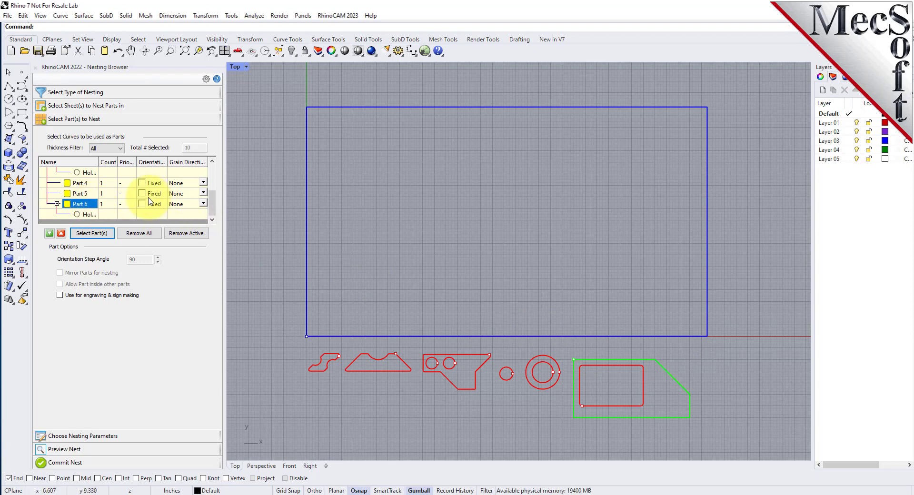
{"action": "left_click", "coordinate": [88, 215]}
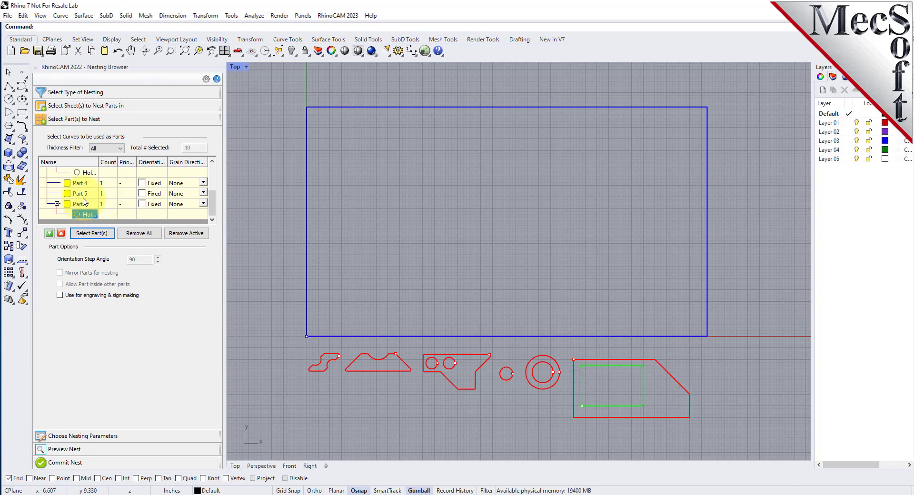
{"action": "scroll", "coordinate": [88, 198], "scroll_direction": "up", "scroll_amount": 1}
{"action": "left_click", "coordinate": [88, 194]}
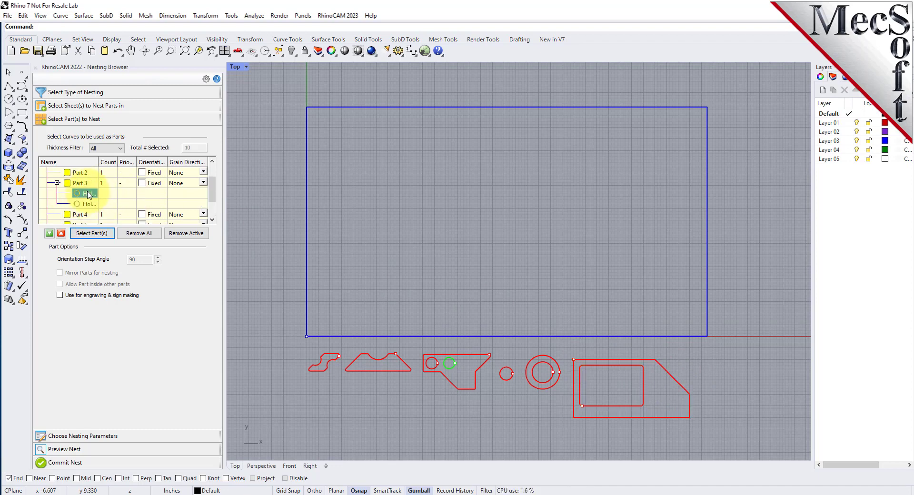
{"action": "left_click", "coordinate": [89, 204]}
{"action": "left_click", "coordinate": [89, 195]}
{"action": "left_click", "coordinate": [92, 203]}
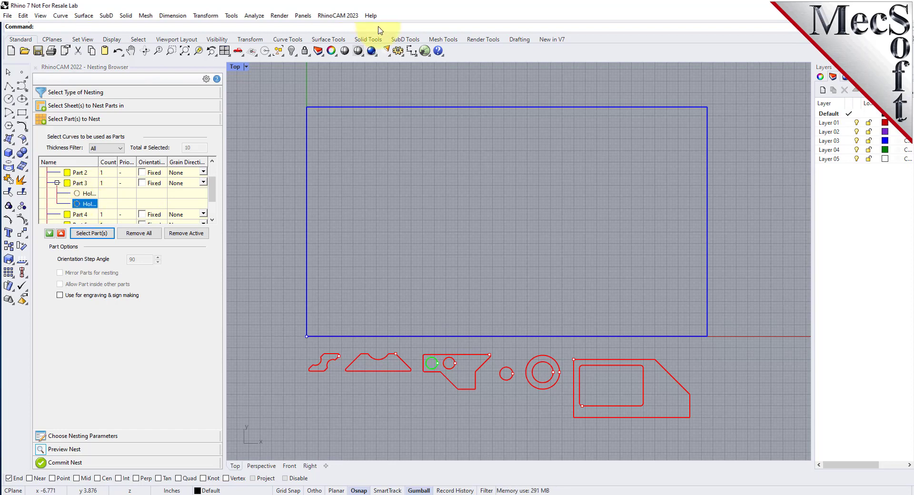
Set the count of Part 2 to 50 and make the count the same for all parts.
{"action": "left_click", "coordinate": [111, 173]}
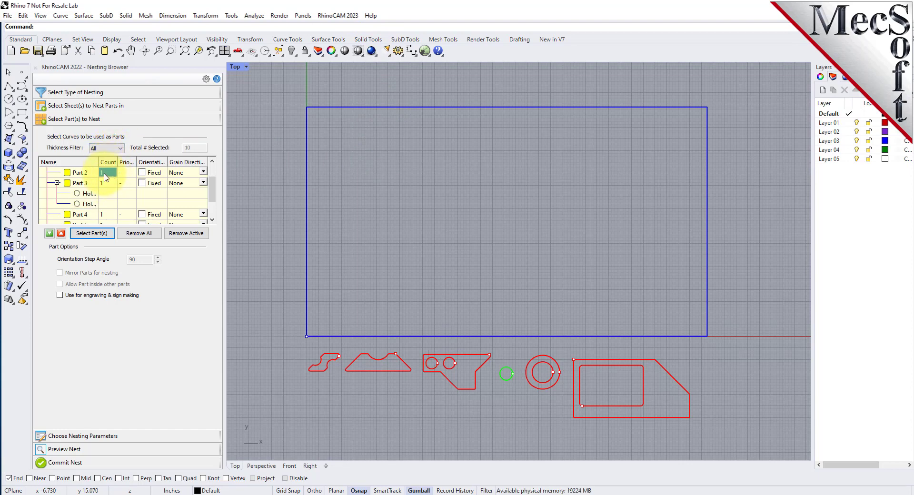
{"action": "type", "text": "50"}
{"action": "right_click", "coordinate": [109, 174]}
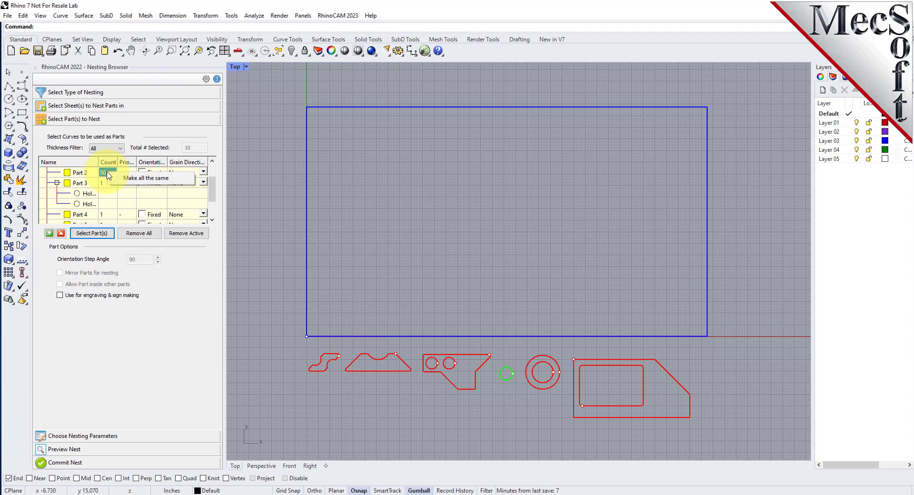
{"action": "left_click", "coordinate": [181, 179]}
{"action": "scroll", "coordinate": [124, 185], "scroll_direction": "down", "scroll_amount": 1}
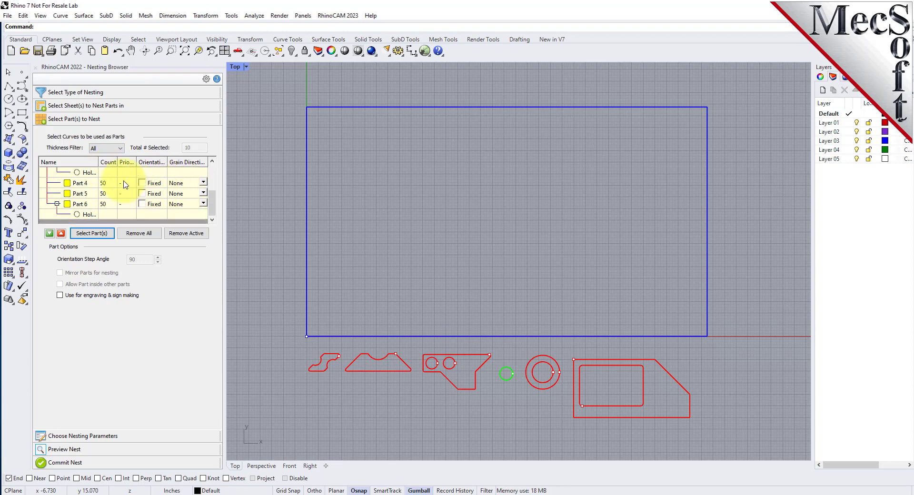
{"action": "scroll", "coordinate": [114, 190], "scroll_direction": "up", "scroll_amount": 2}
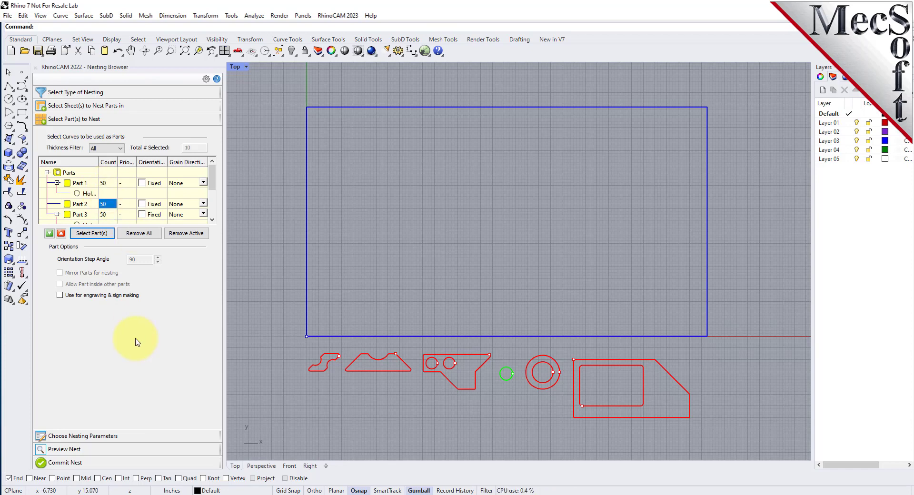
Set the nesting distance part to part to 0.15 and the distance part to sheet to 0.25.
{"action": "left_click", "coordinate": [62, 435]}
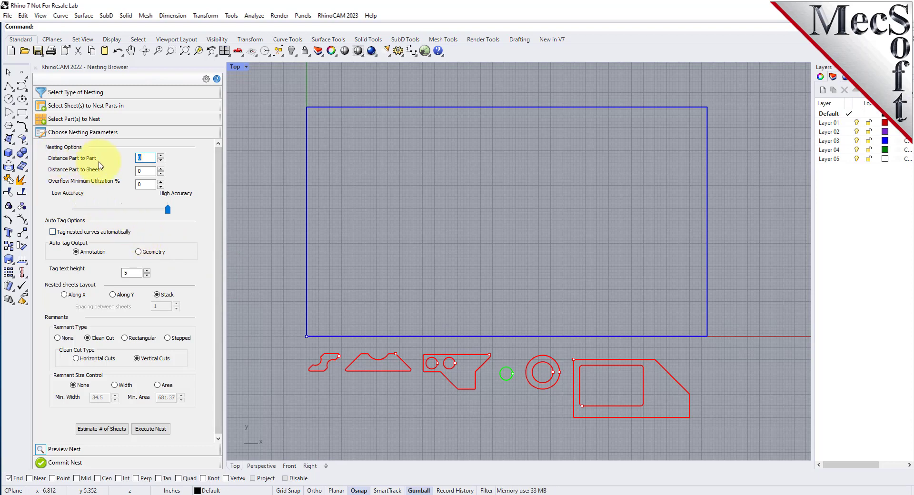
{"action": "double_click", "coordinate": [150, 161]}
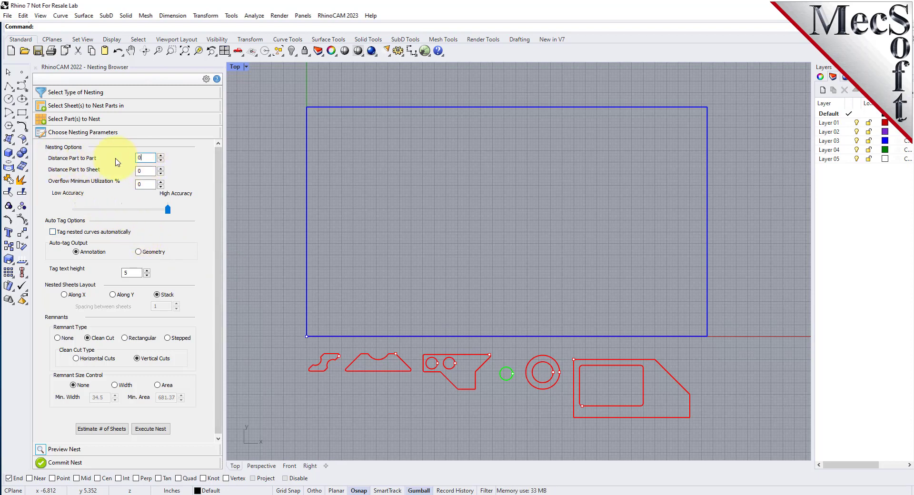
{"action": "type", "text": ".15"}
{"action": "left_click", "coordinate": [148, 172]}
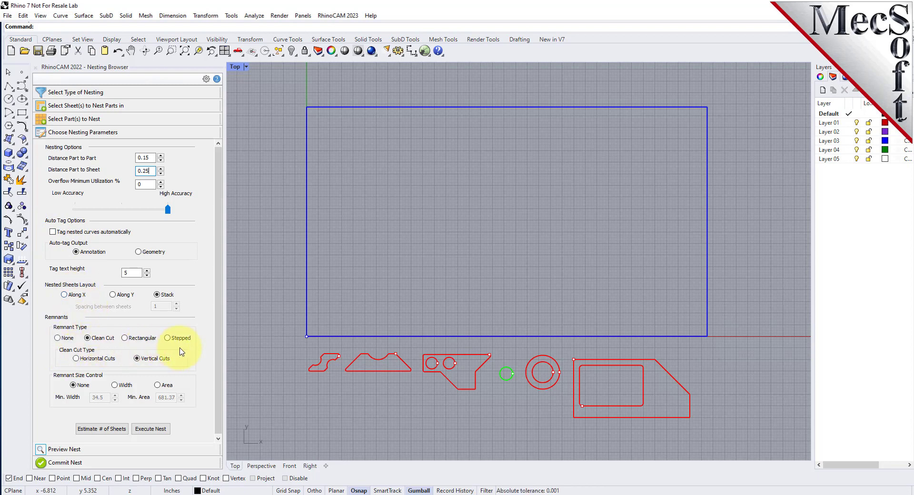
Update the sheet count to the estimated number of sheets and execute the nest.
{"action": "left_click", "coordinate": [121, 431]}
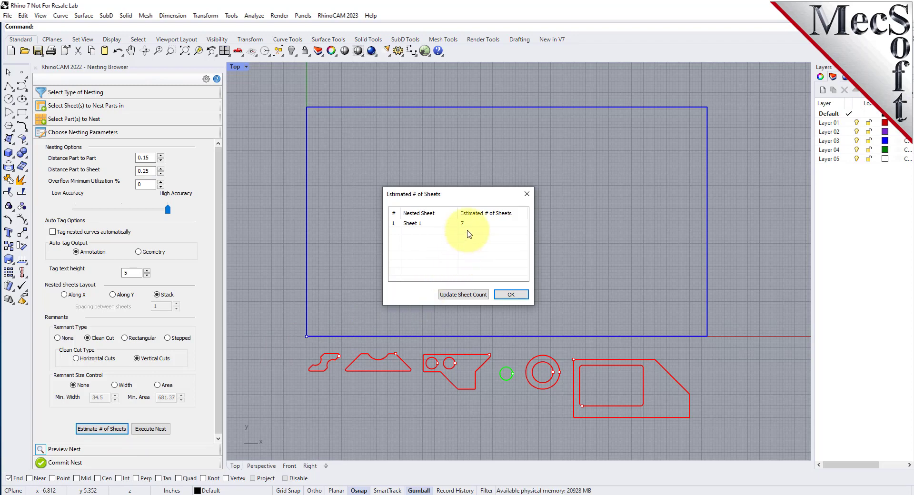
{"action": "left_click", "coordinate": [463, 296]}
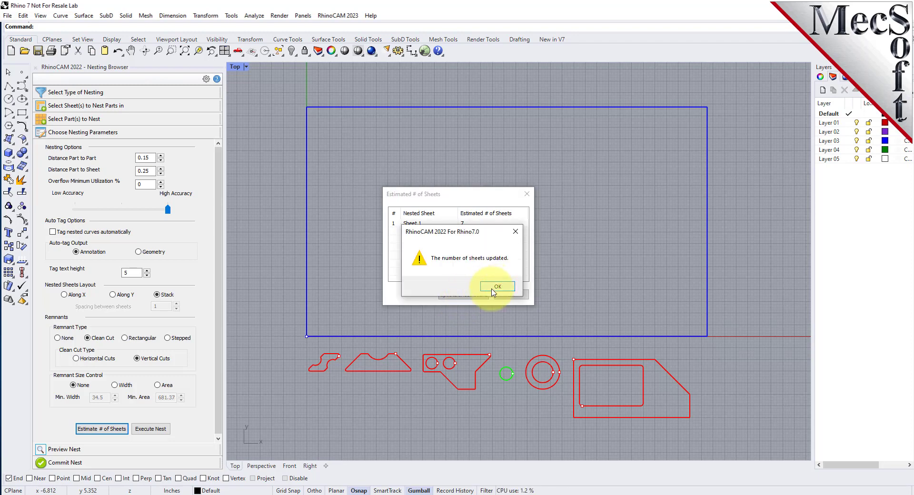
{"action": "left_click", "coordinate": [493, 287]}
{"action": "left_click", "coordinate": [495, 294]}
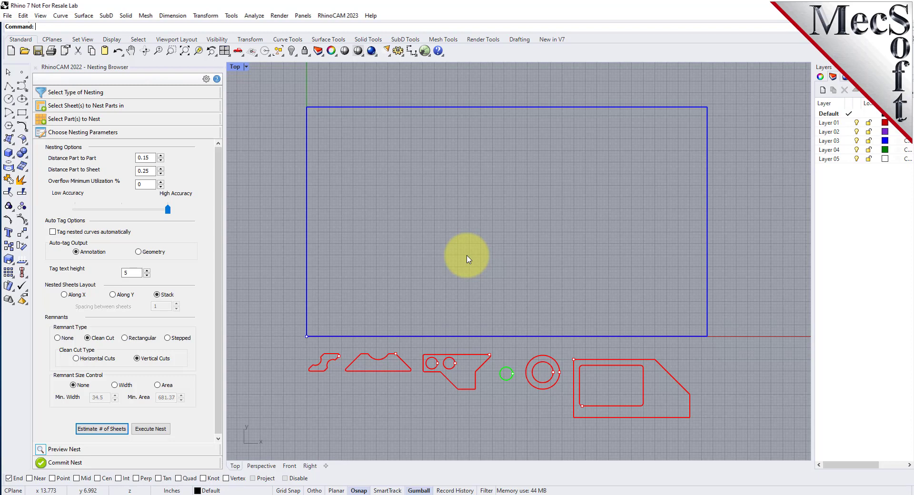
{"action": "left_click", "coordinate": [152, 429]}
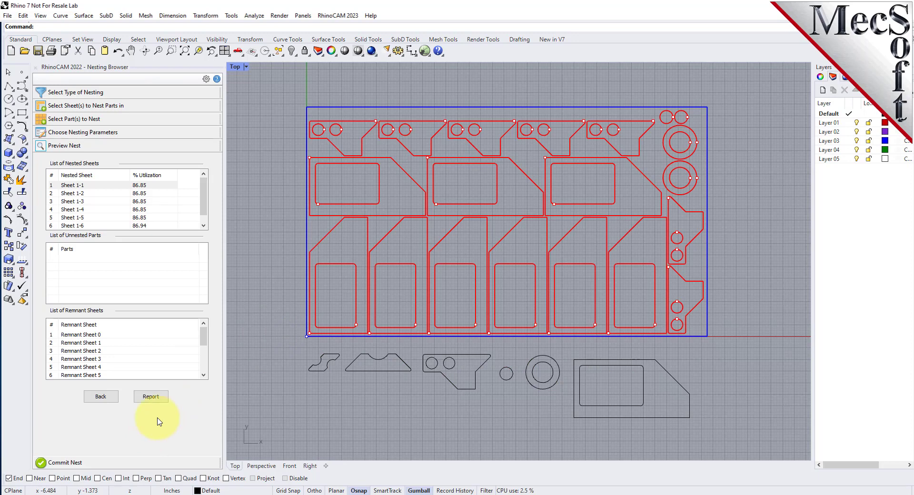
Preview the layouts of the nested sheets, going through the list from Sheet 1-2 to Sheet 1-7.
{"action": "left_click", "coordinate": [82, 193]}
{"action": "left_click", "coordinate": [83, 193]}
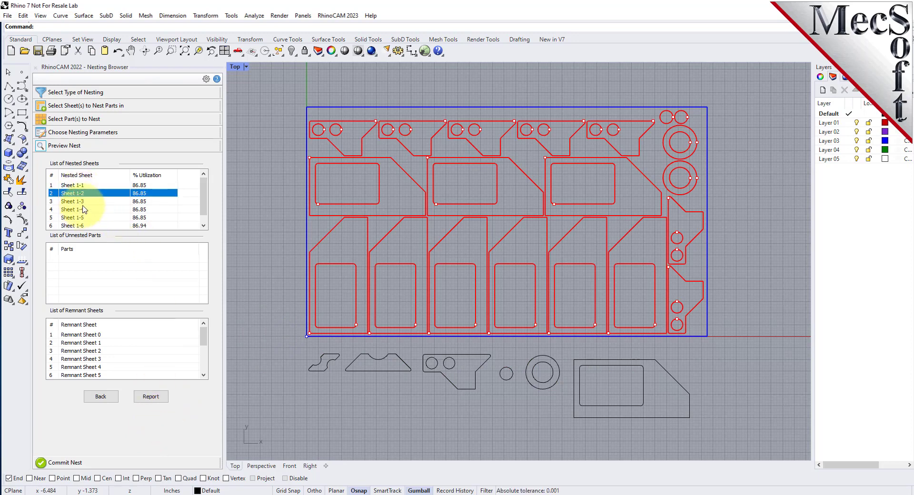
{"action": "left_click", "coordinate": [84, 201]}
{"action": "left_click", "coordinate": [86, 209]}
{"action": "scroll", "coordinate": [87, 214], "scroll_direction": "down", "scroll_amount": 1}
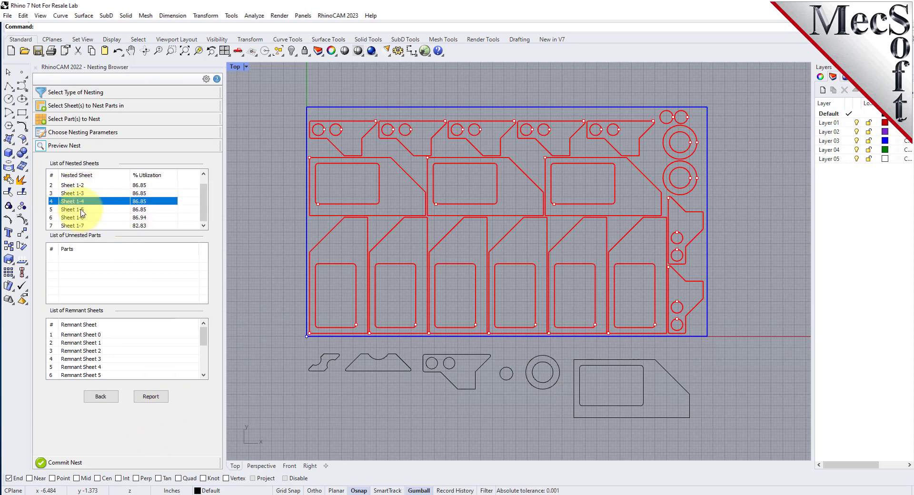
{"action": "left_click", "coordinate": [85, 210]}
{"action": "left_click", "coordinate": [87, 226]}
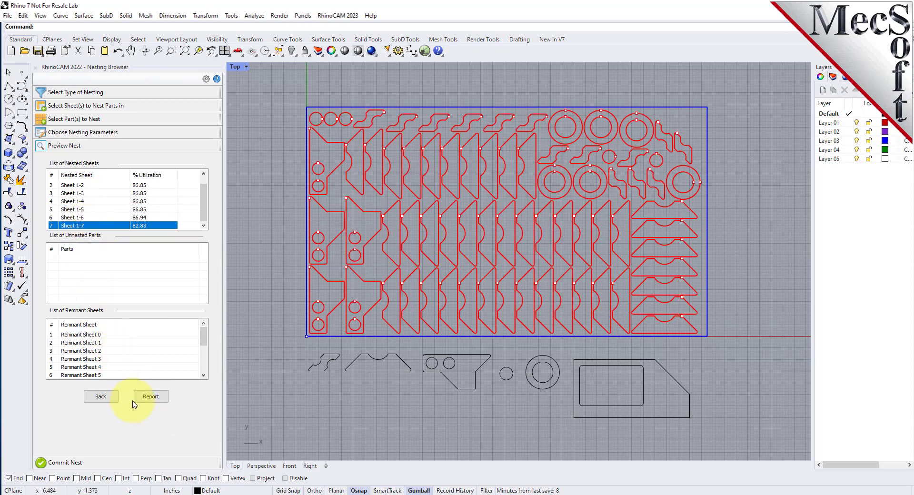
Read the nesting report for utilization and part counts per sheet, close it and preview Sheet 1-2 again.
{"action": "left_click", "coordinate": [152, 397]}
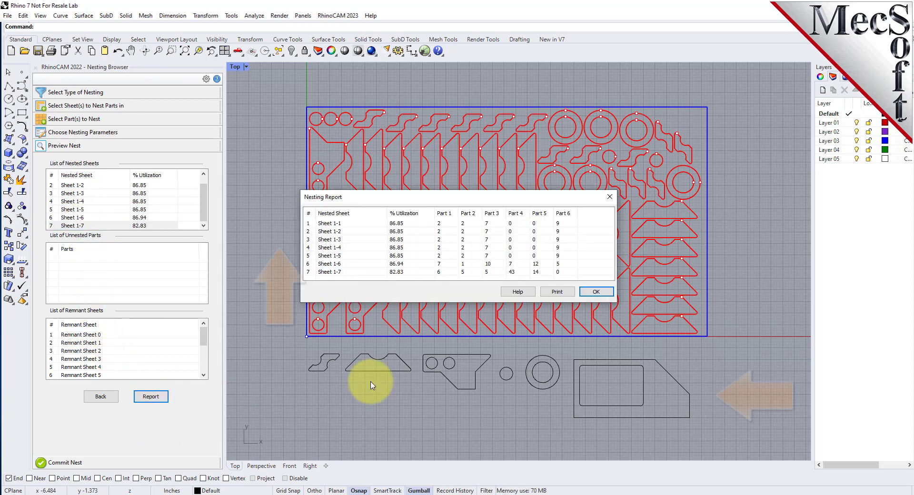
{"action": "left_click", "coordinate": [596, 291]}
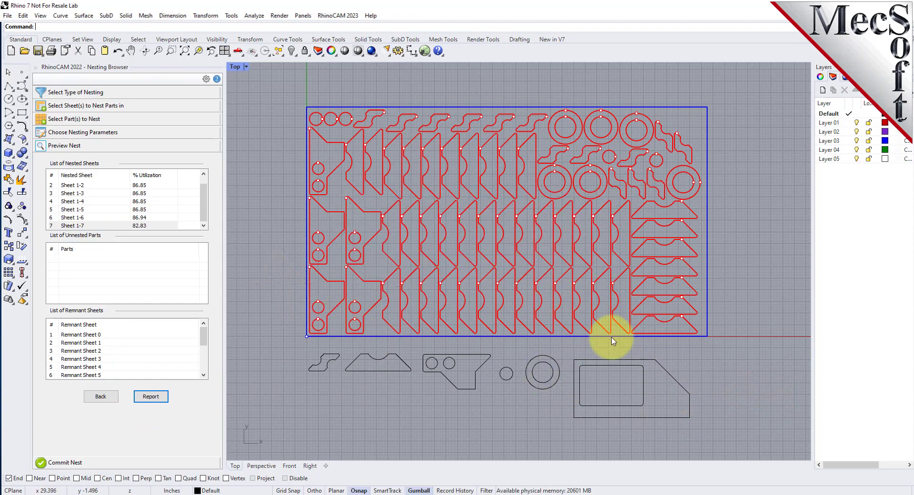
{"action": "left_click", "coordinate": [90, 187]}
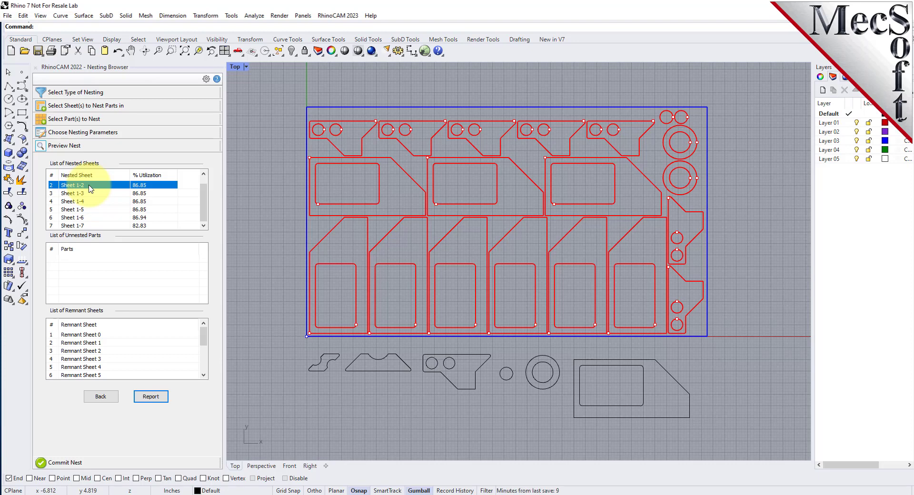
Set the grain direction of Sheet 1 to Along X.
{"action": "left_click", "coordinate": [109, 107]}
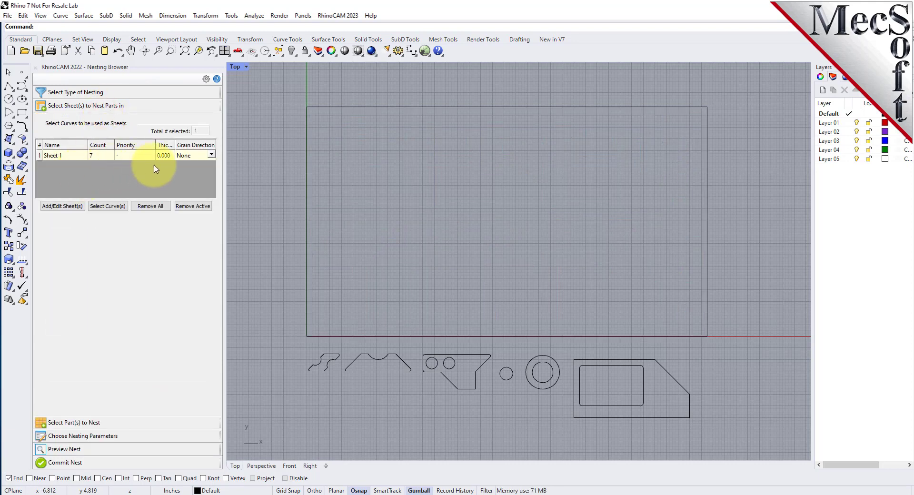
{"action": "left_click", "coordinate": [212, 157]}
{"action": "left_click", "coordinate": [212, 157]}
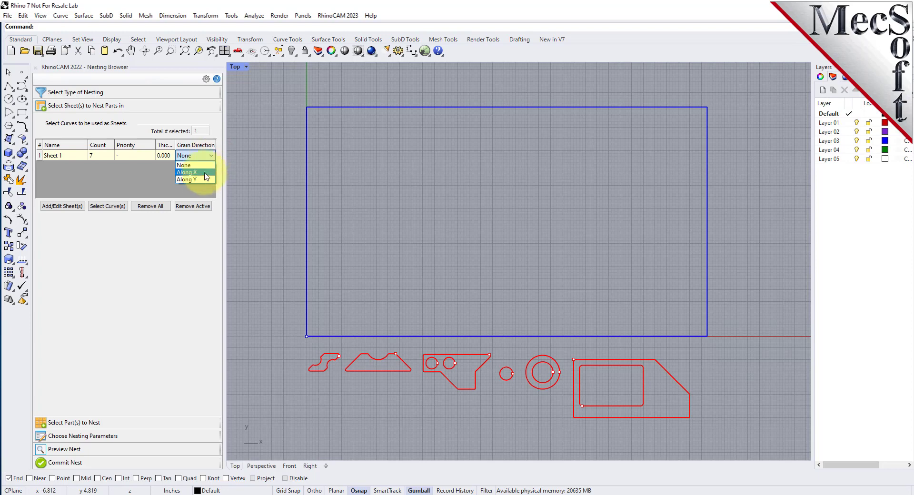
{"action": "left_click", "coordinate": [204, 175]}
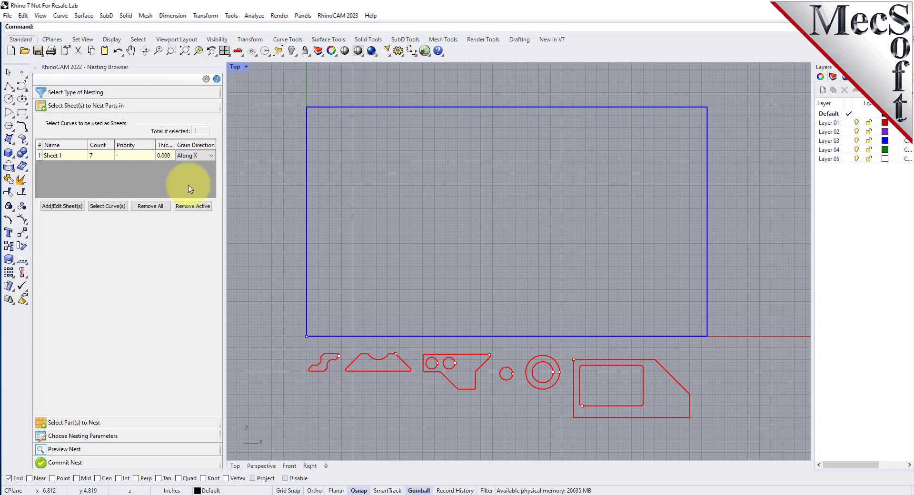
Set the grain direction of Part 6, the large part with the rectangular cutout, to Along Y and execute the nest again.
{"action": "left_click", "coordinate": [95, 422]}
{"action": "scroll", "coordinate": [102, 193], "scroll_direction": "down", "scroll_amount": 3}
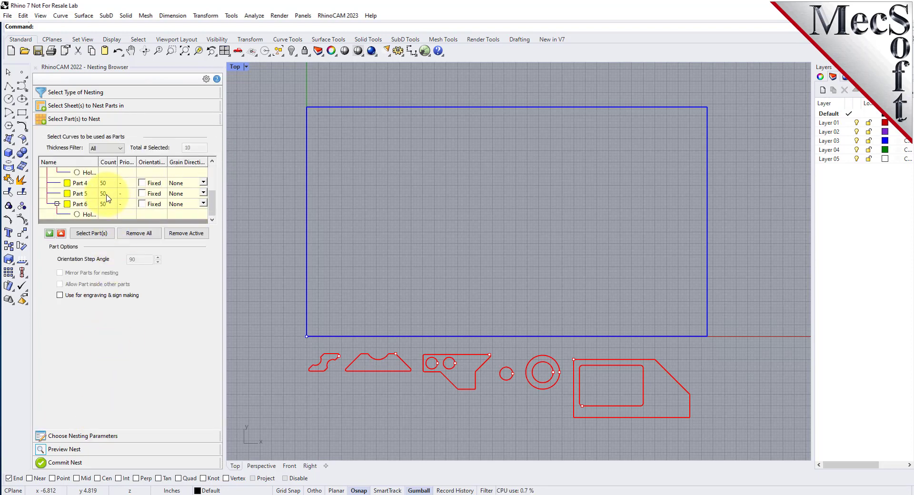
{"action": "left_click", "coordinate": [72, 204]}
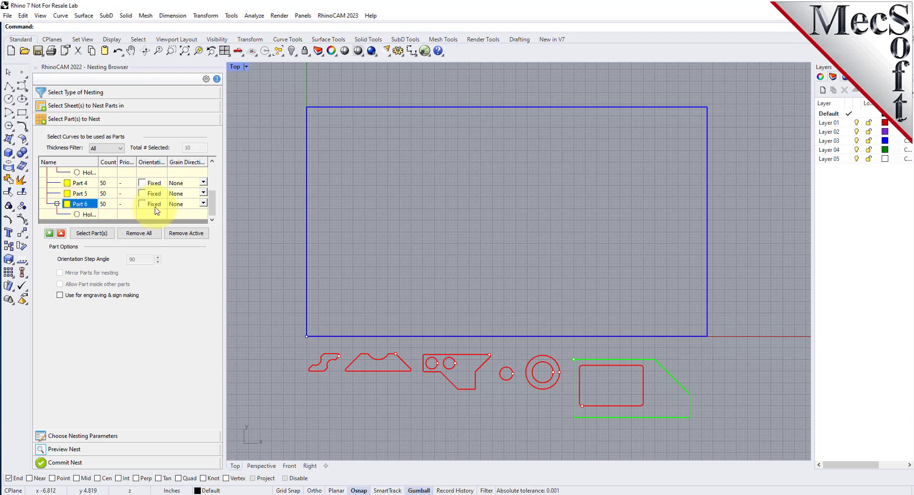
{"action": "left_click", "coordinate": [188, 204]}
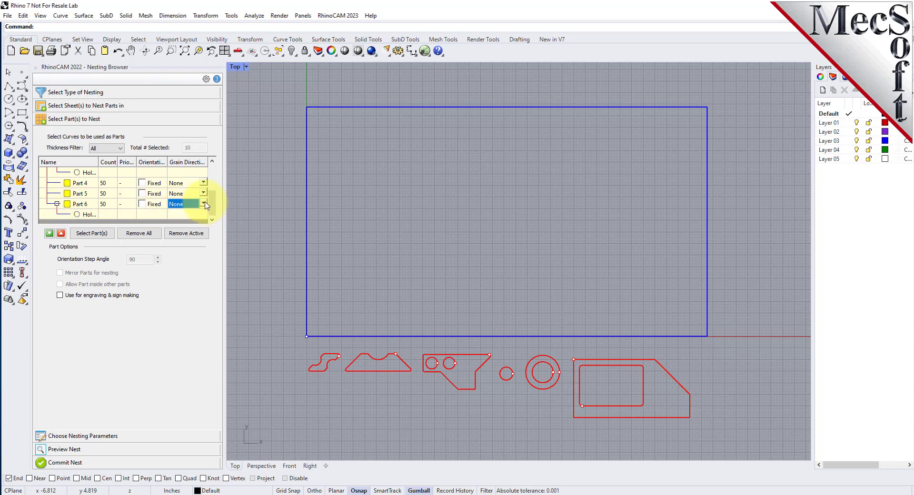
{"action": "left_click", "coordinate": [203, 204]}
{"action": "left_click", "coordinate": [196, 229]}
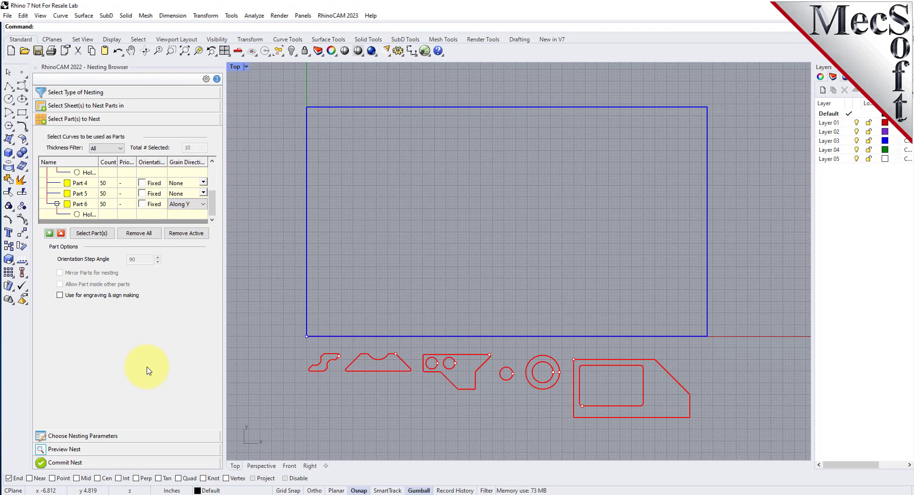
{"action": "left_click", "coordinate": [90, 436]}
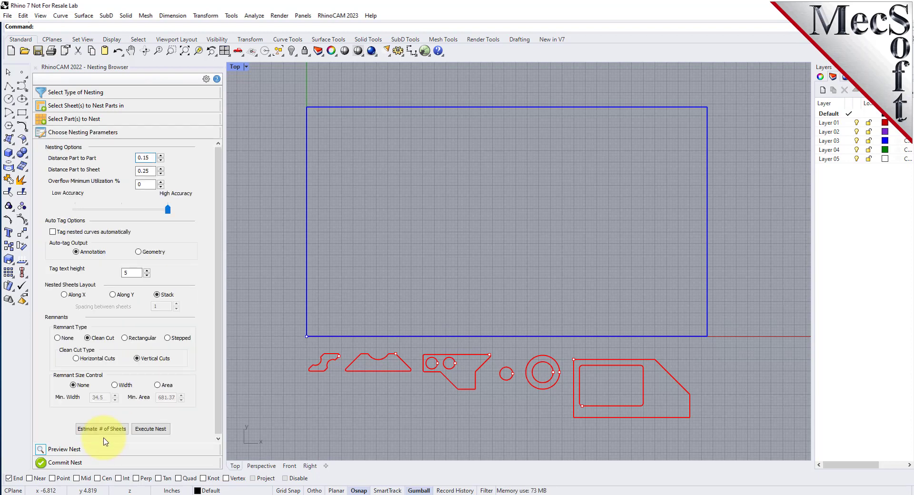
{"action": "left_click", "coordinate": [155, 430]}
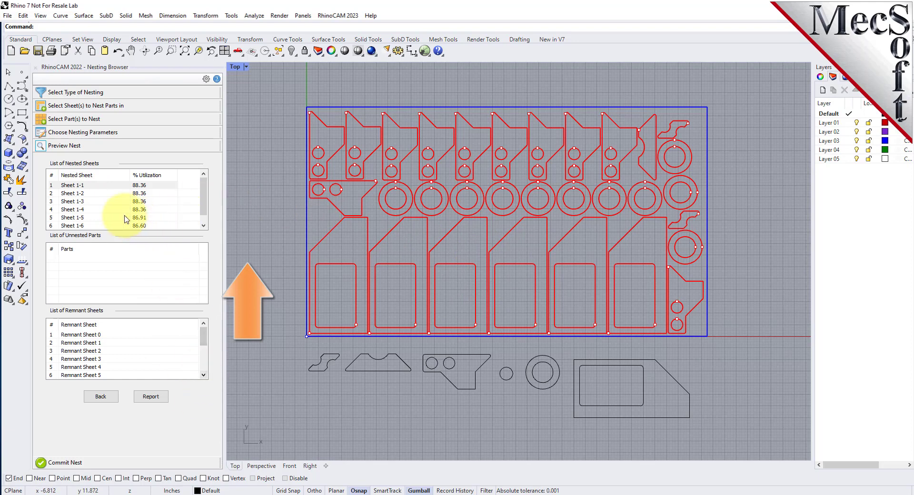
Preview the new nested layouts, going from Sheet 1-7 through Sheets 1-6, 1-4 and 1-3 back to Sheet 1-2.
{"action": "left_click", "coordinate": [80, 194]}
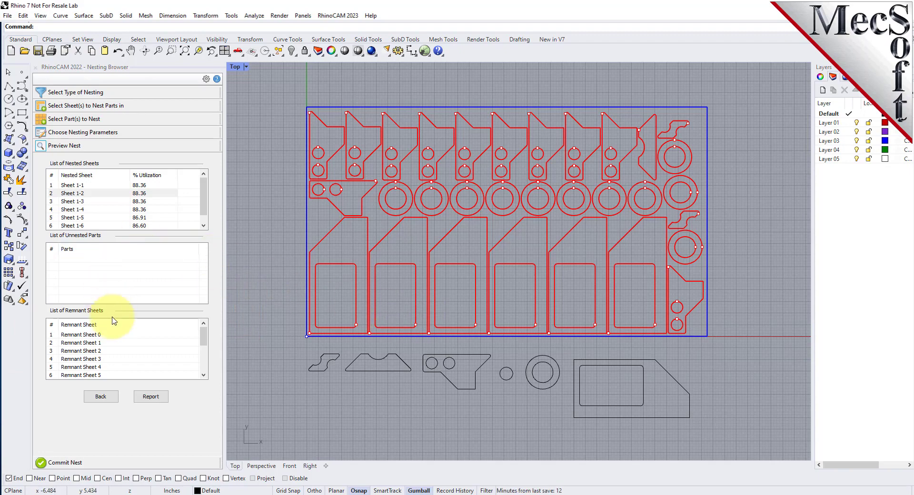
{"action": "scroll", "coordinate": [160, 221], "scroll_direction": "down", "scroll_amount": 1}
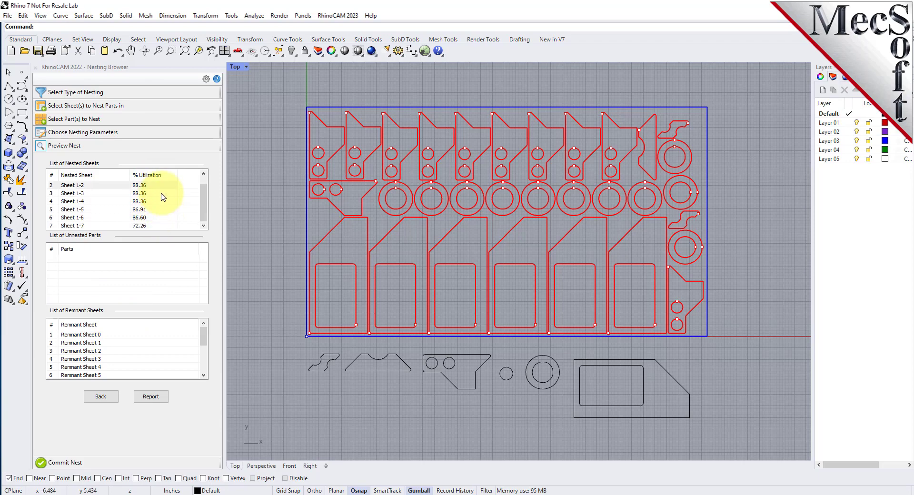
{"action": "left_click", "coordinate": [146, 226]}
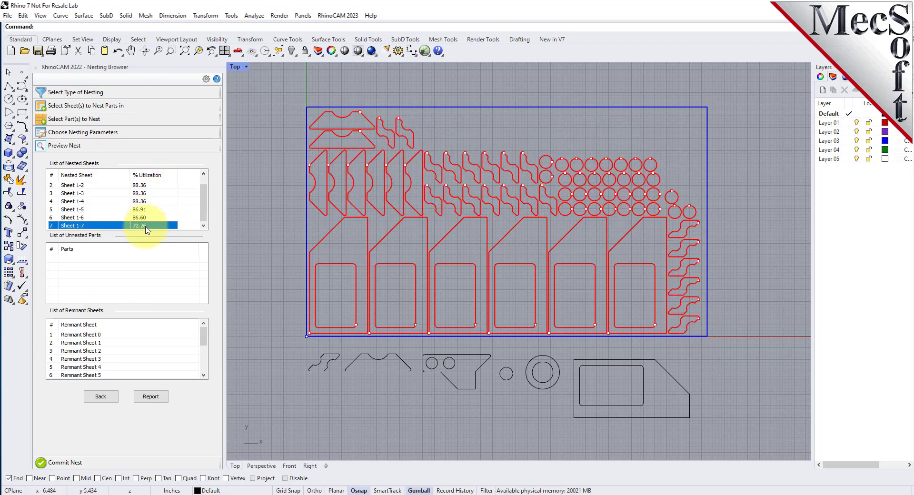
{"action": "left_click", "coordinate": [143, 218]}
{"action": "left_click", "coordinate": [145, 202]}
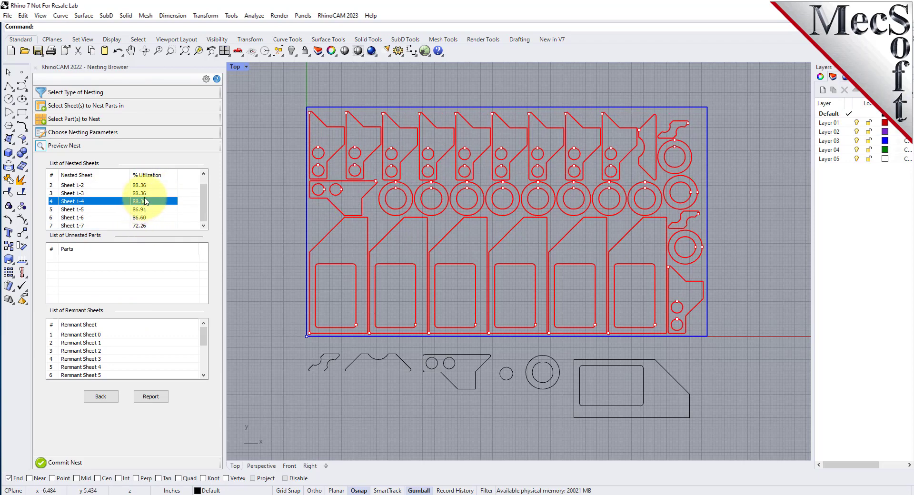
{"action": "left_click", "coordinate": [144, 194]}
{"action": "left_click", "coordinate": [143, 185]}
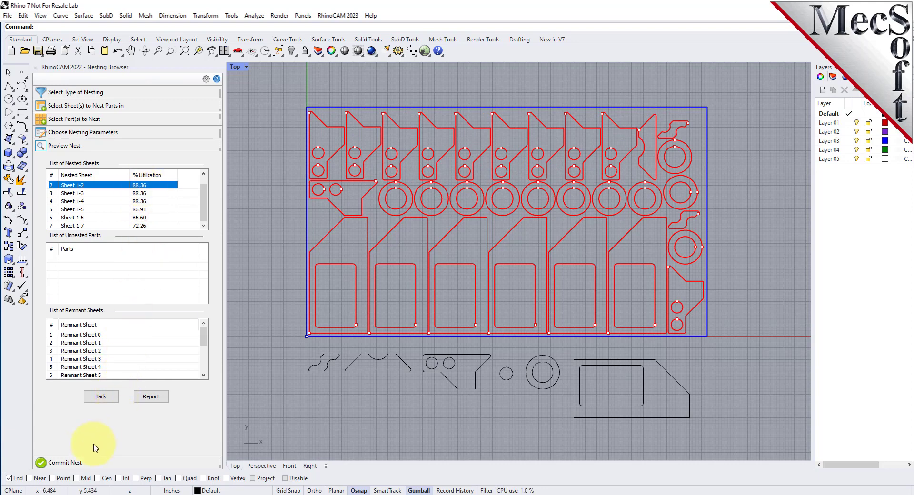
Commit the nest with a separate layer for each nested sheet and switch off the layer of the second nested sheet.
{"action": "left_click", "coordinate": [65, 462]}
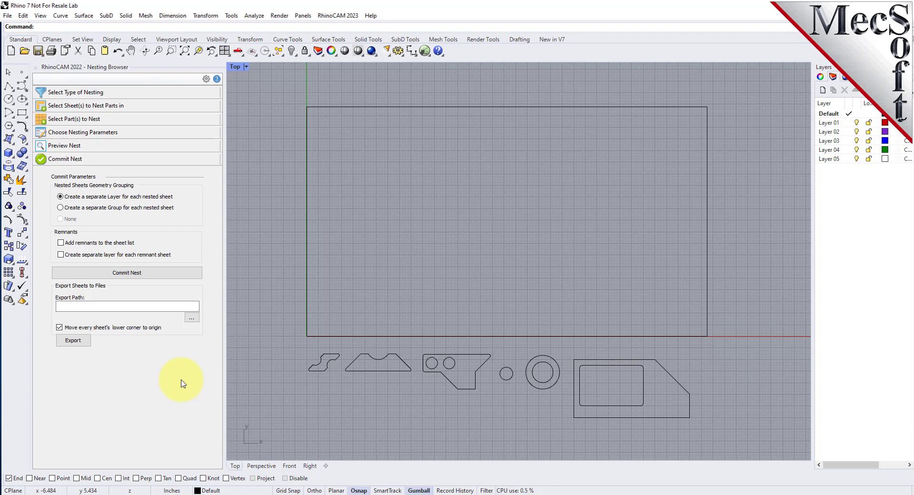
{"action": "left_click", "coordinate": [133, 272]}
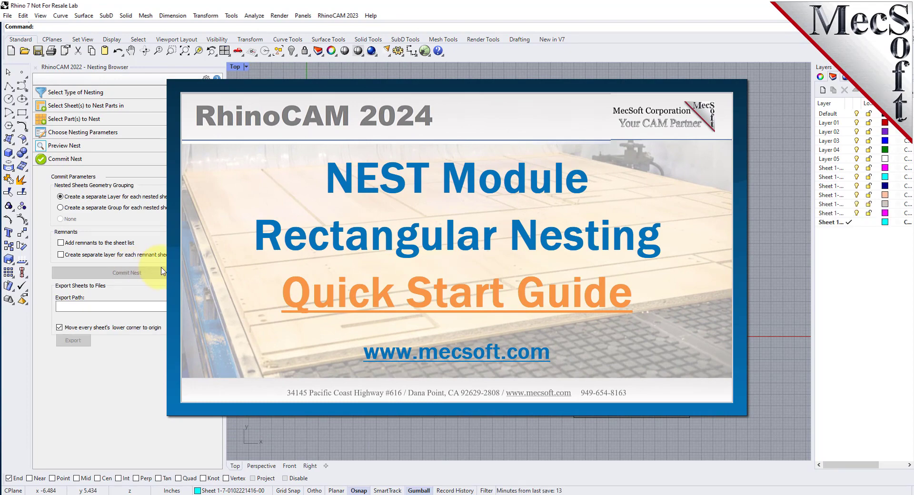
{"action": "left_click", "coordinate": [856, 178]}
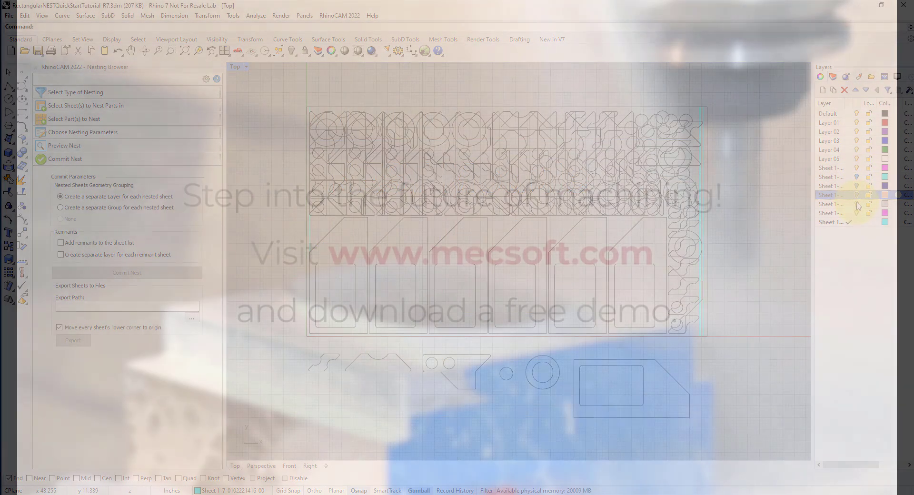